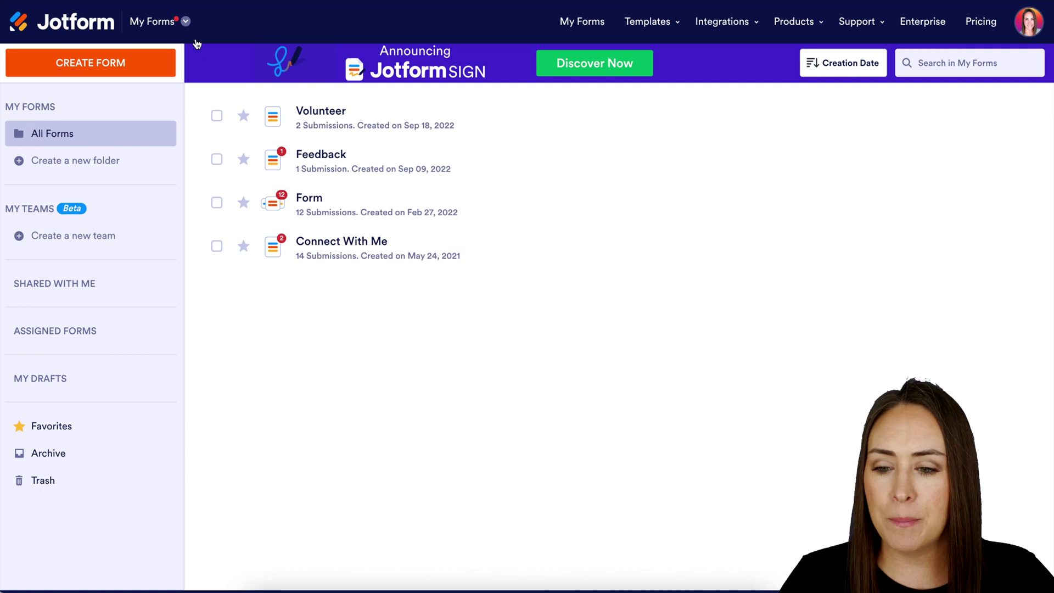
# Step: Switch from the forms list to the My Sign Documents list
pyautogui.click(185, 23)
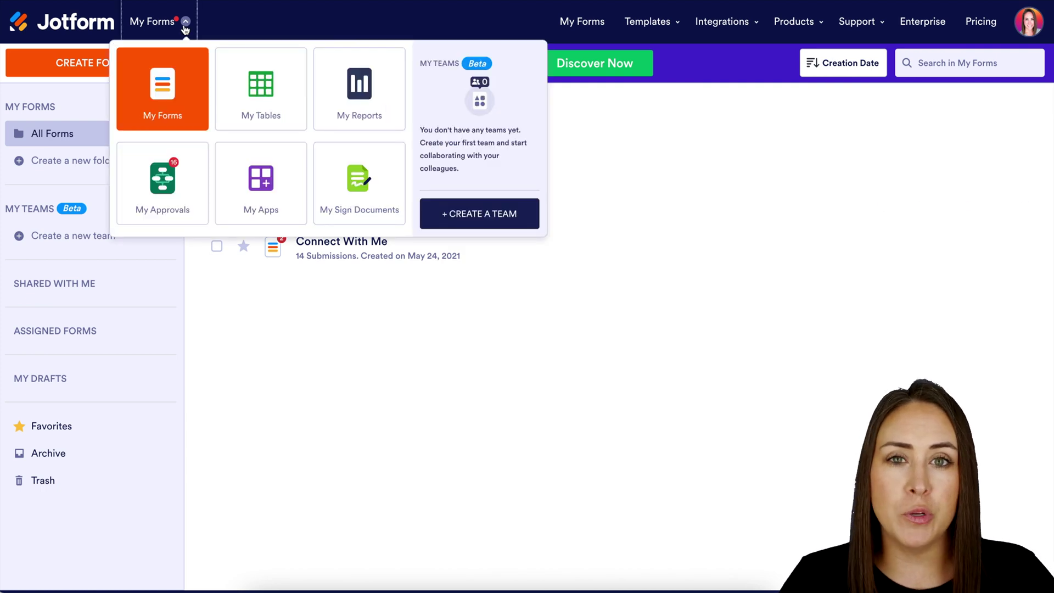
pyautogui.click(358, 198)
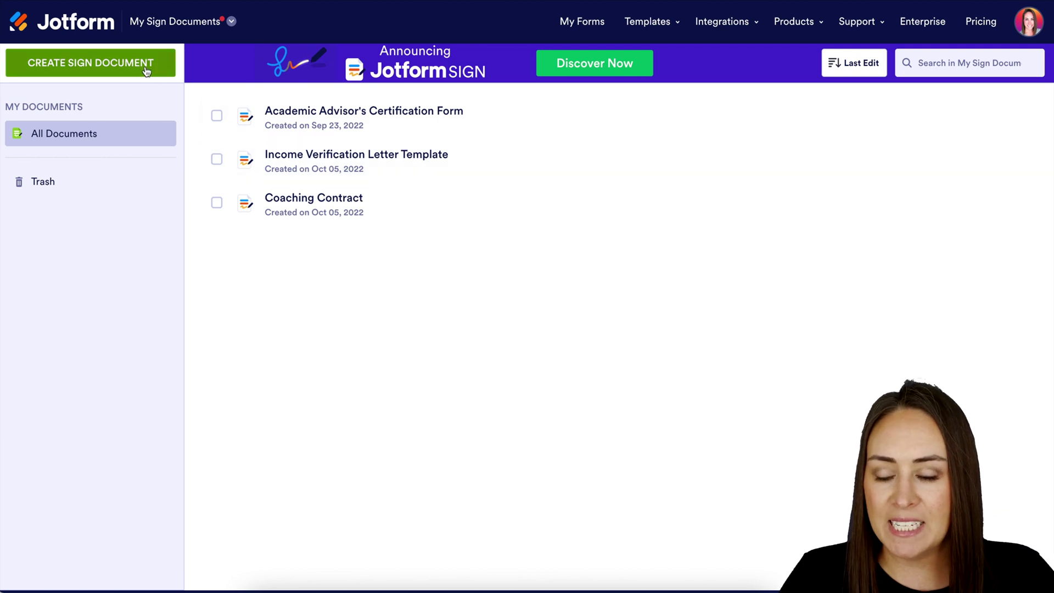
# Step: Create a new sign document from the Wedding Photography Quotation contract template
pyautogui.click(143, 68)
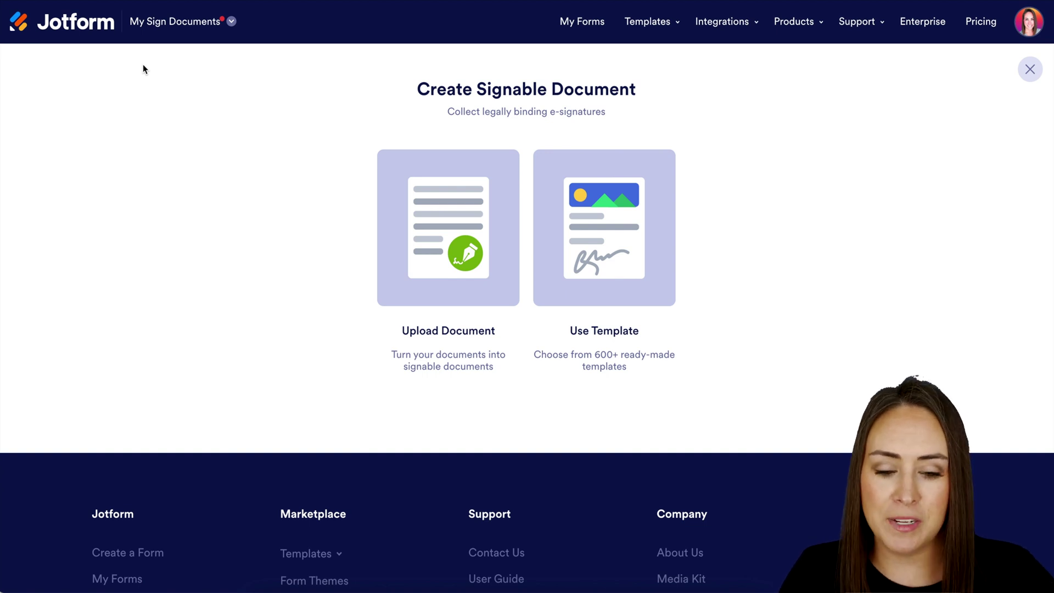
pyautogui.click(640, 240)
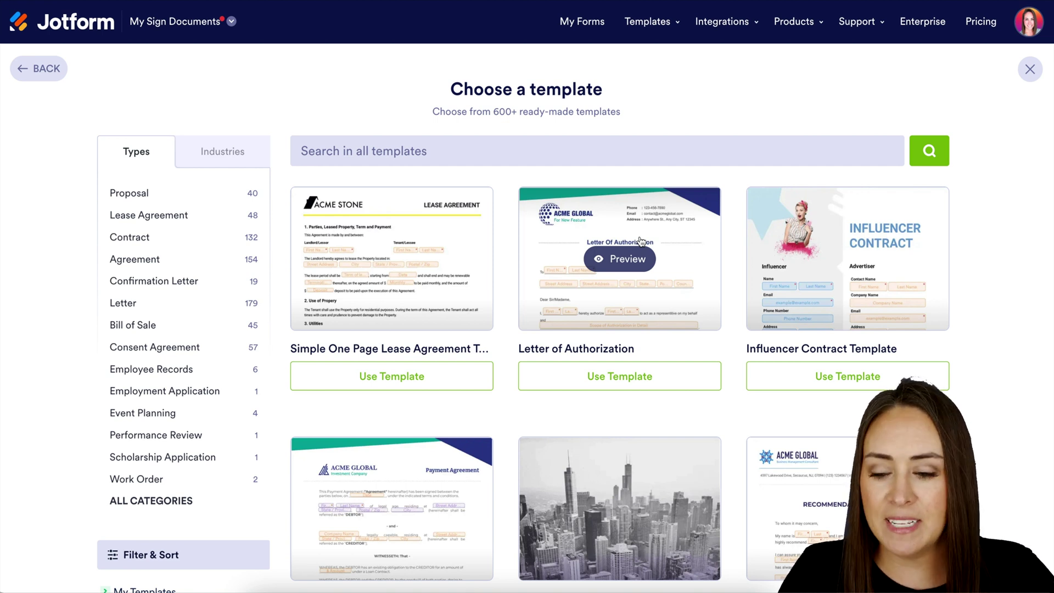
pyautogui.click(128, 239)
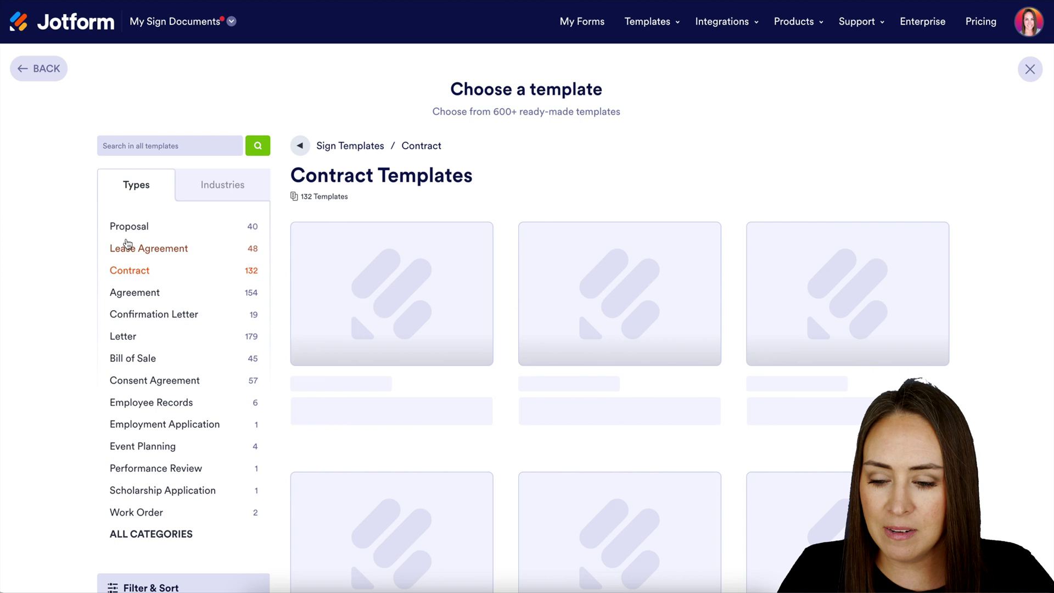
pyautogui.scroll(-2, 570, 419)
pyautogui.scroll(-5, 568, 422)
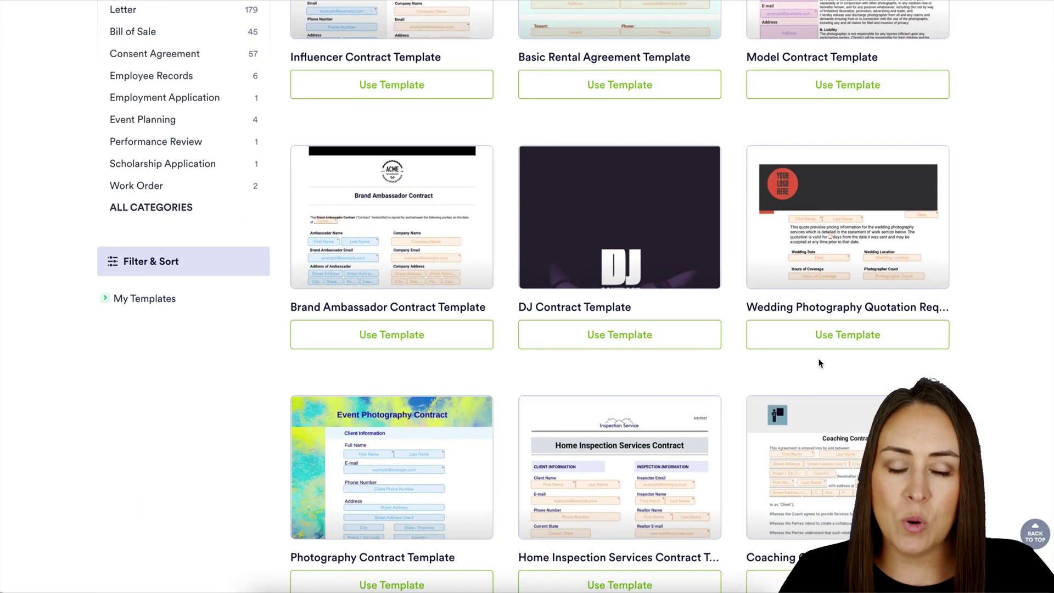
pyautogui.click(853, 339)
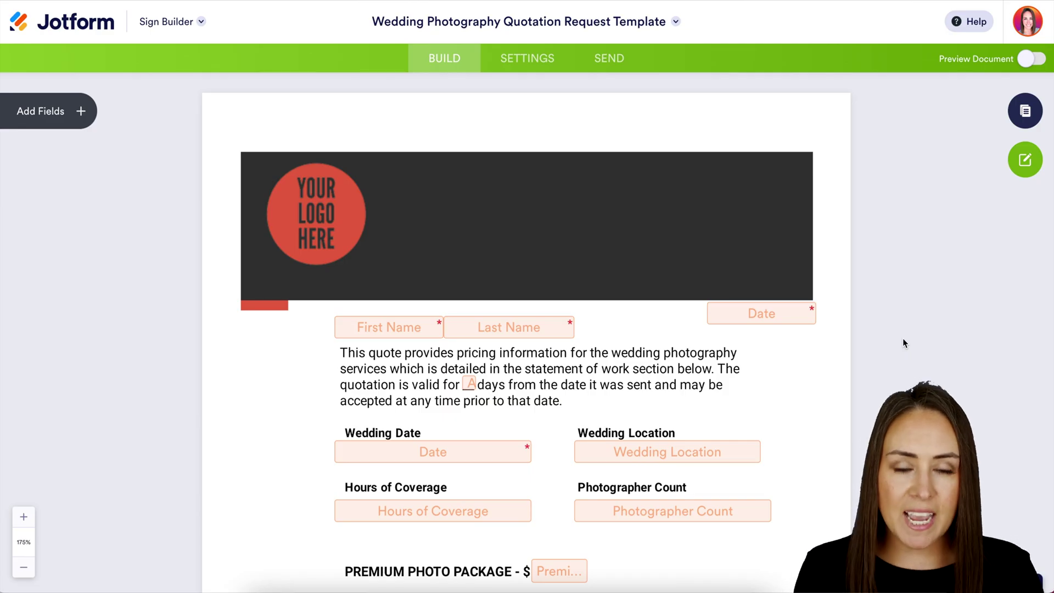
# Step: Review the quotation and check which role fills the top First/Last Name fields
pyautogui.scroll(-2, 905, 344)
pyautogui.scroll(-2, 903, 343)
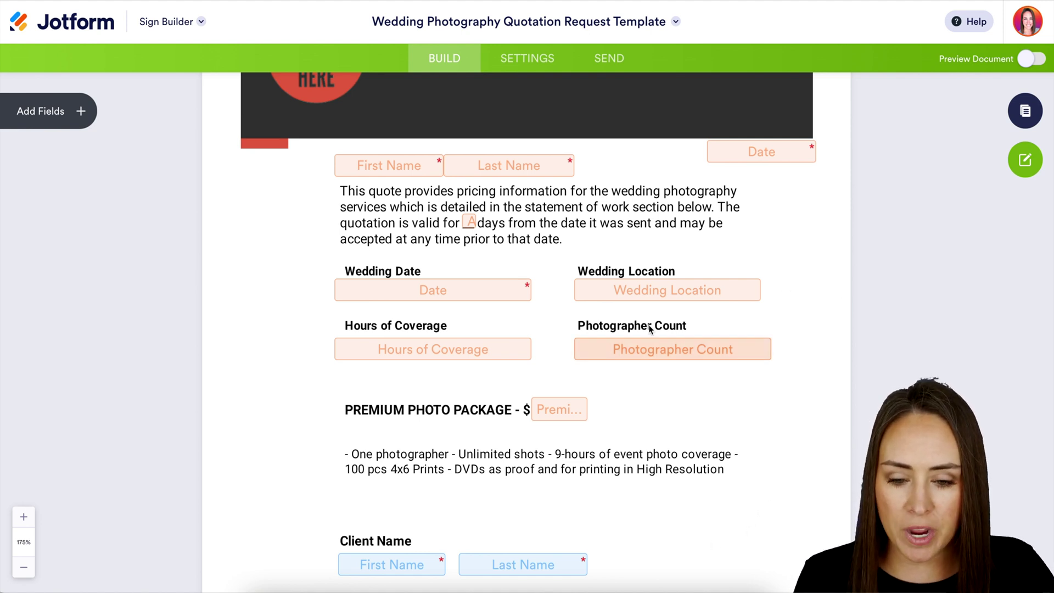
pyautogui.click(424, 170)
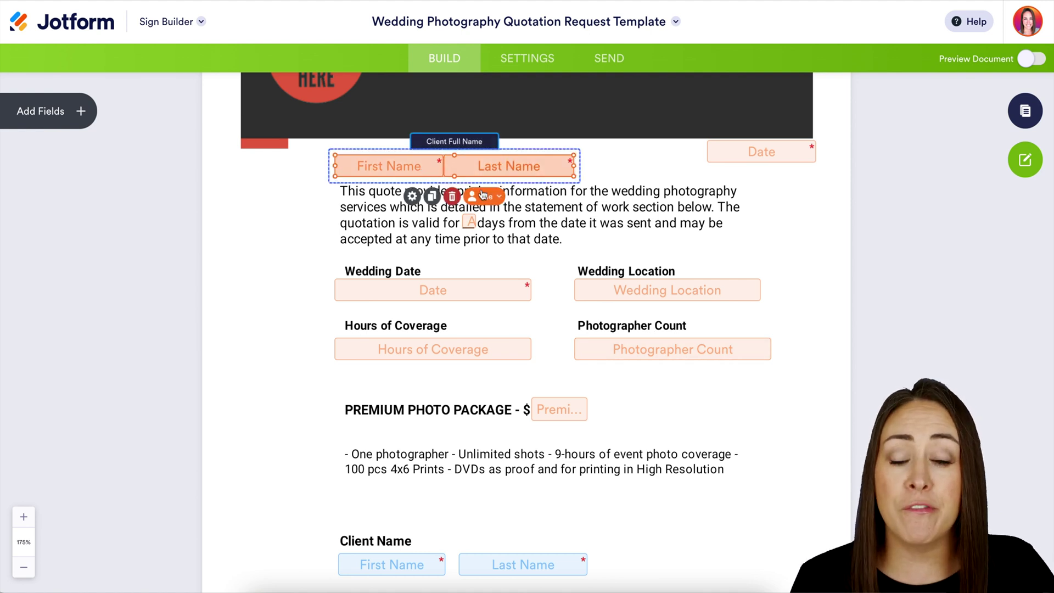
pyautogui.click(497, 202)
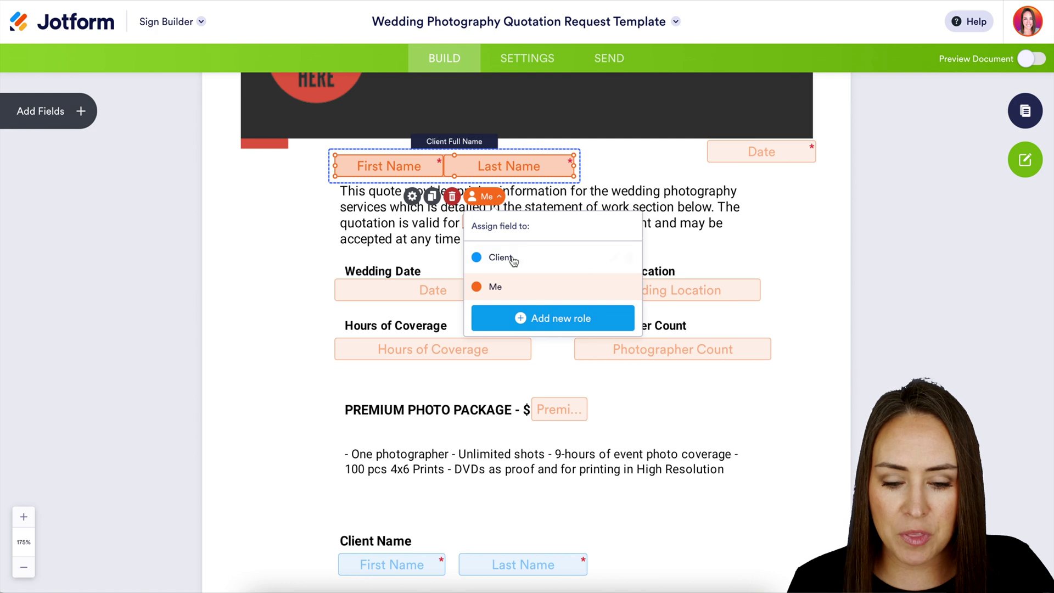
pyautogui.click(805, 449)
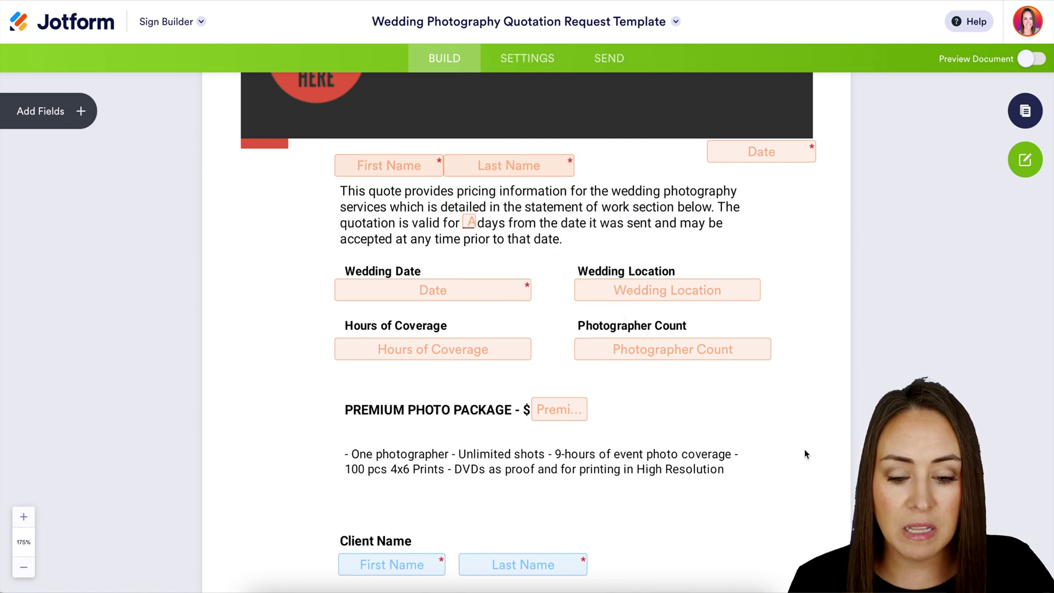
pyautogui.scroll(-1, 805, 450)
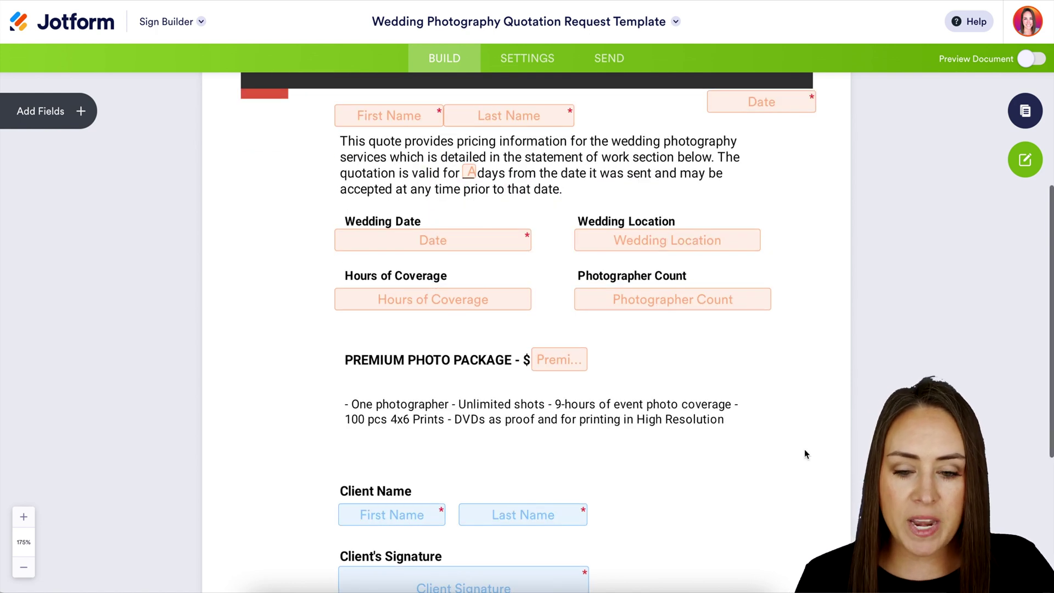
pyautogui.scroll(2, 805, 449)
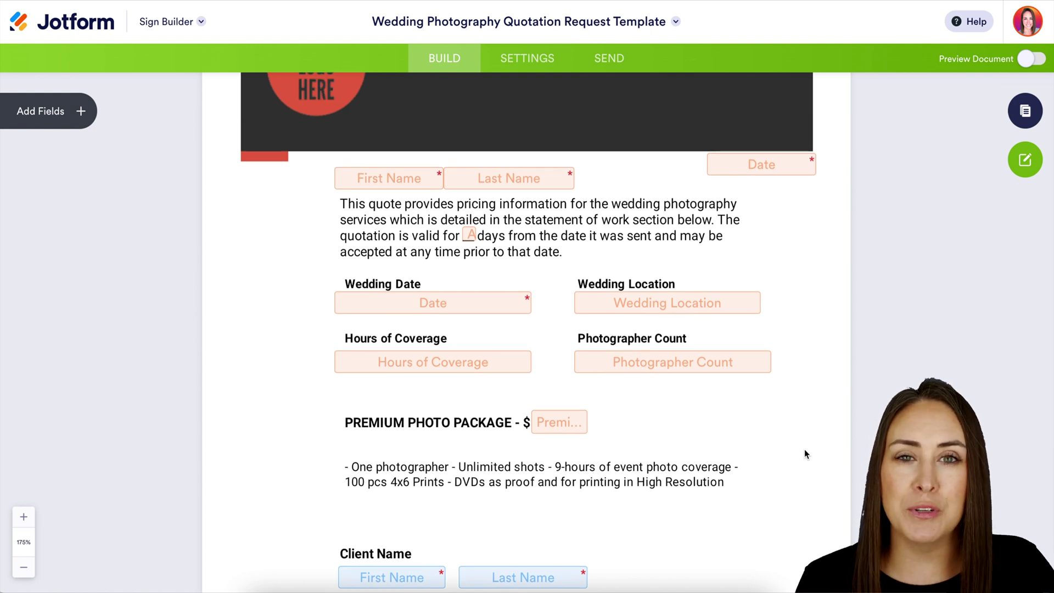
# Step: Place a trial Short Text field beside the Premium Photo Package price, assigned to Me
pyautogui.click(80, 112)
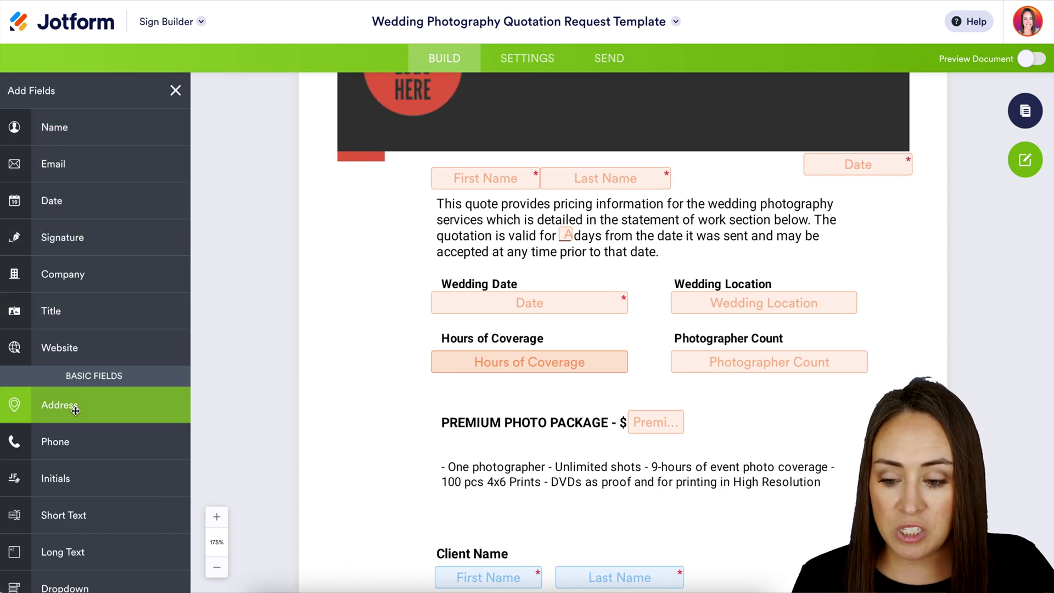
pyautogui.scroll(-1, 52, 456)
pyautogui.moveTo(49, 466); pyautogui.dragTo(723, 436)
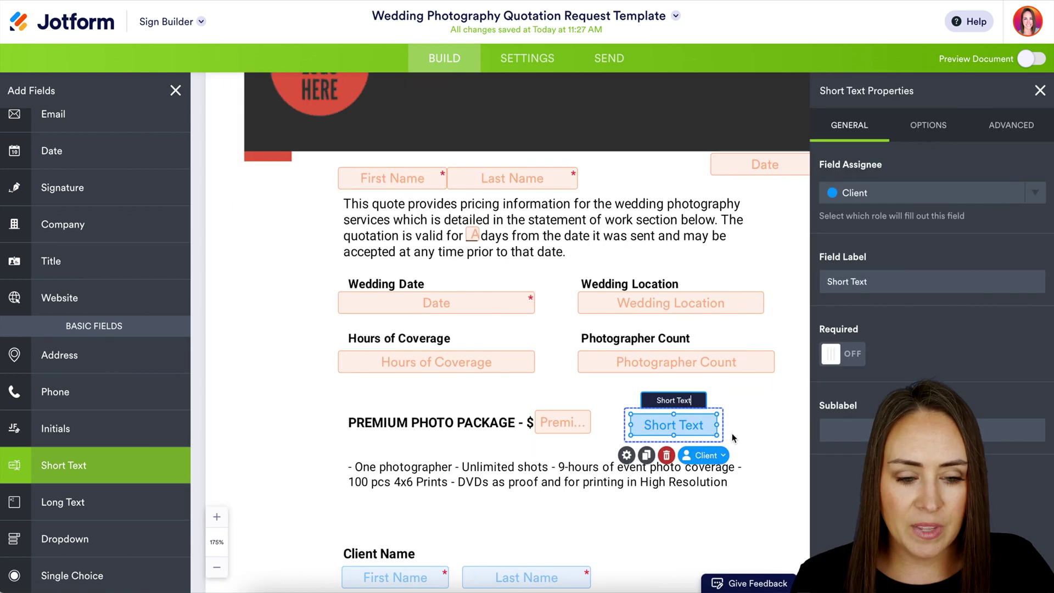
pyautogui.click(973, 193)
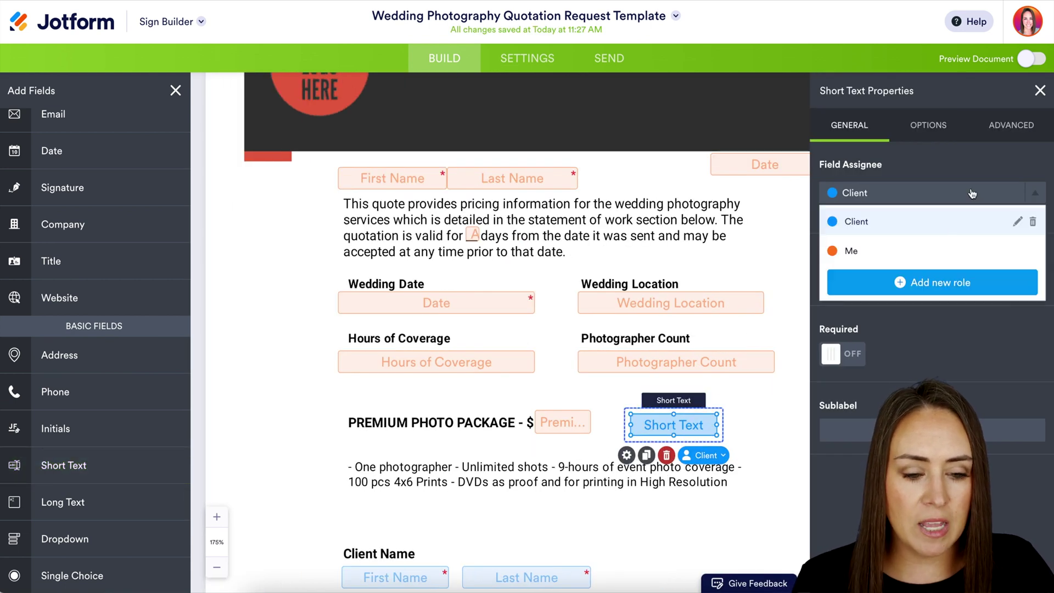
pyautogui.click(917, 253)
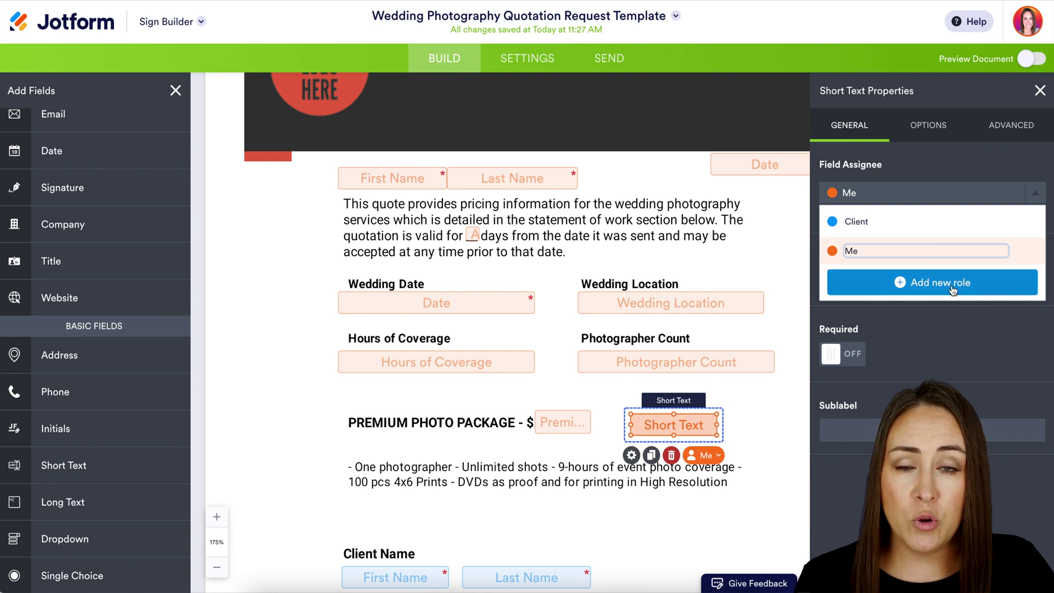
pyautogui.click(1037, 193)
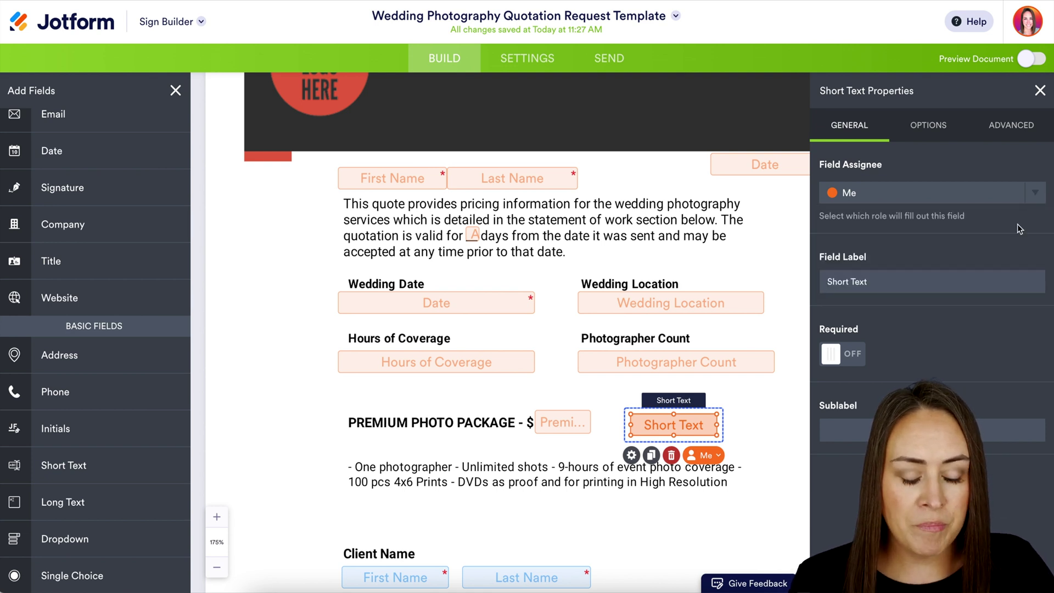
# Step: Review the trial field's label and sublabel, then delete the field
pyautogui.click(878, 280)
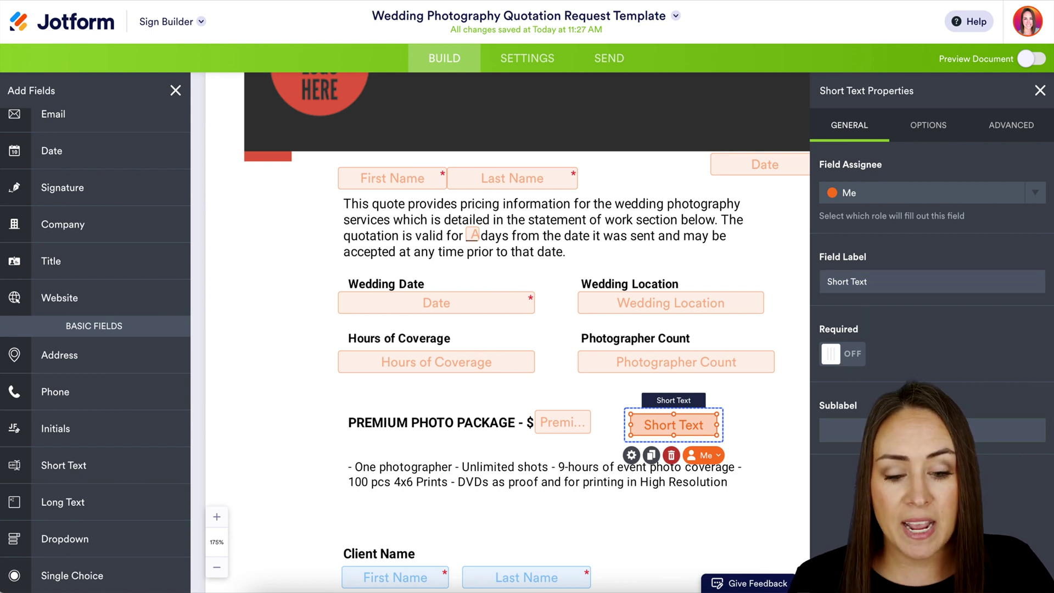
pyautogui.click(871, 420)
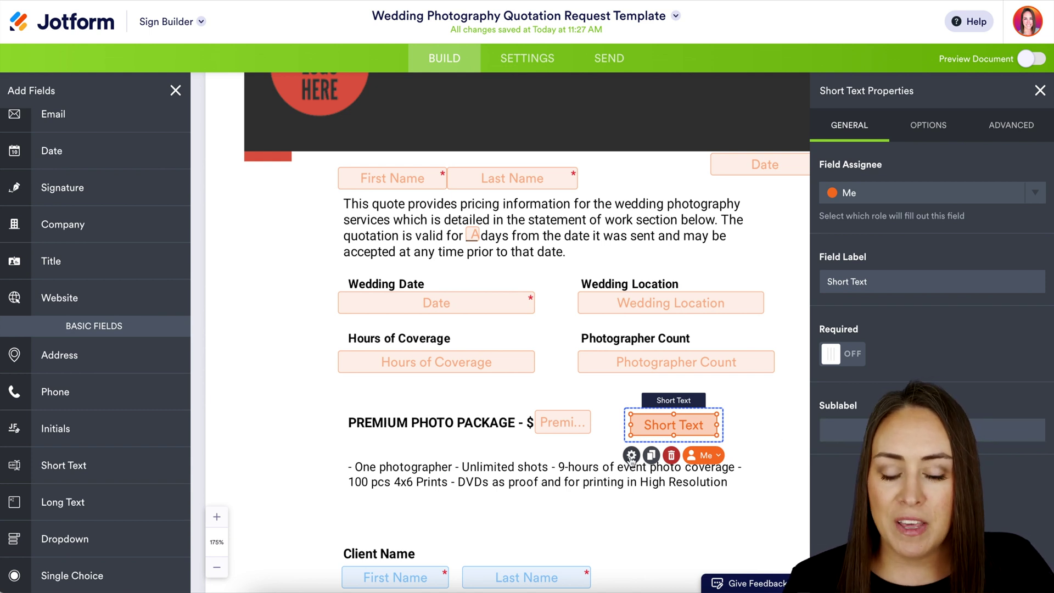
pyautogui.click(671, 455)
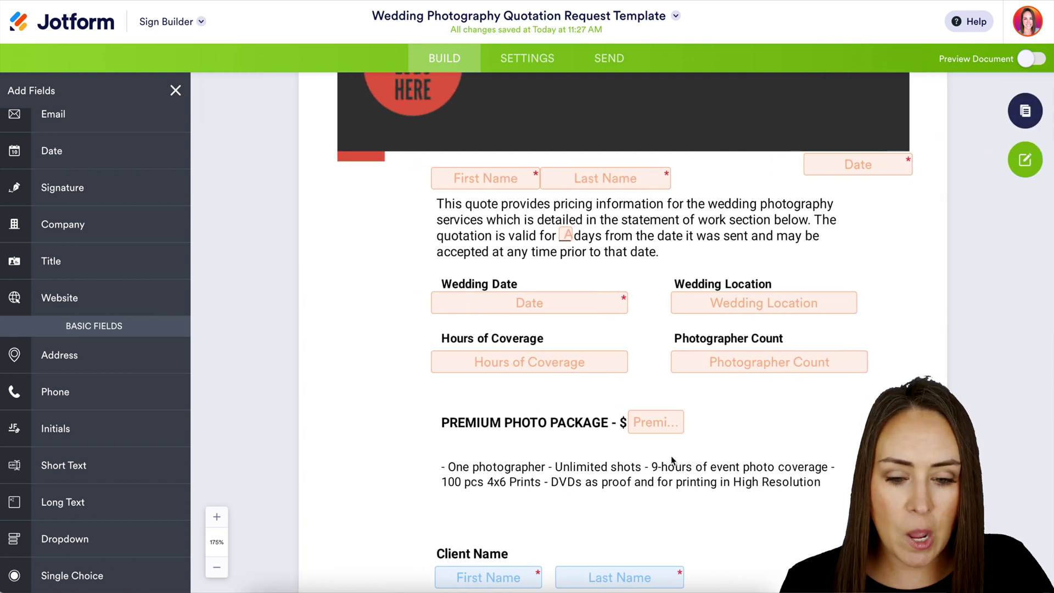
# Step: Check that the Client Full Name fields above the signature are assigned to Client
pyautogui.scroll(-5, 671, 455)
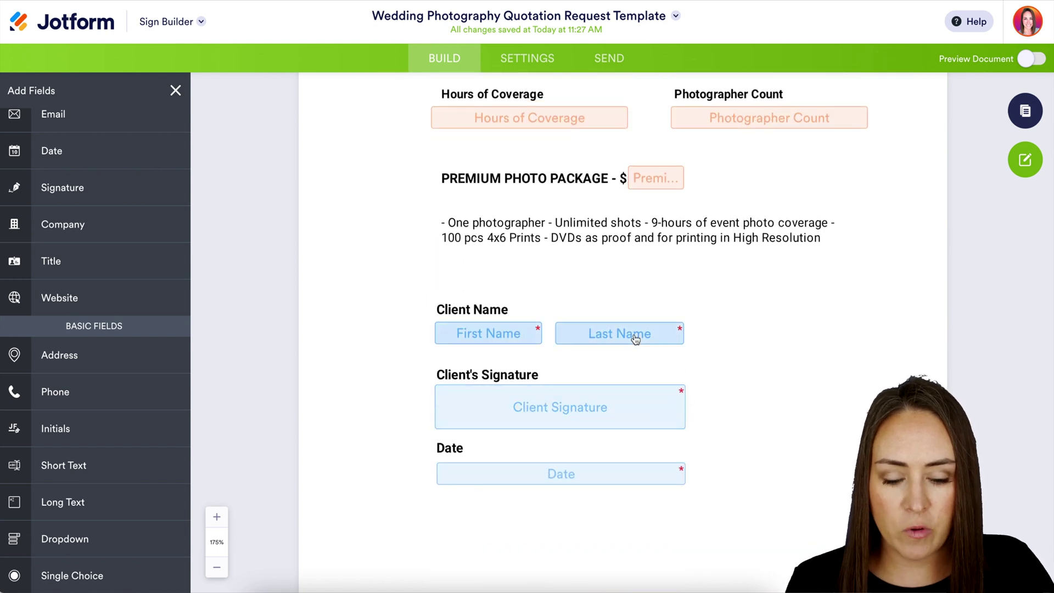
pyautogui.click(635, 339)
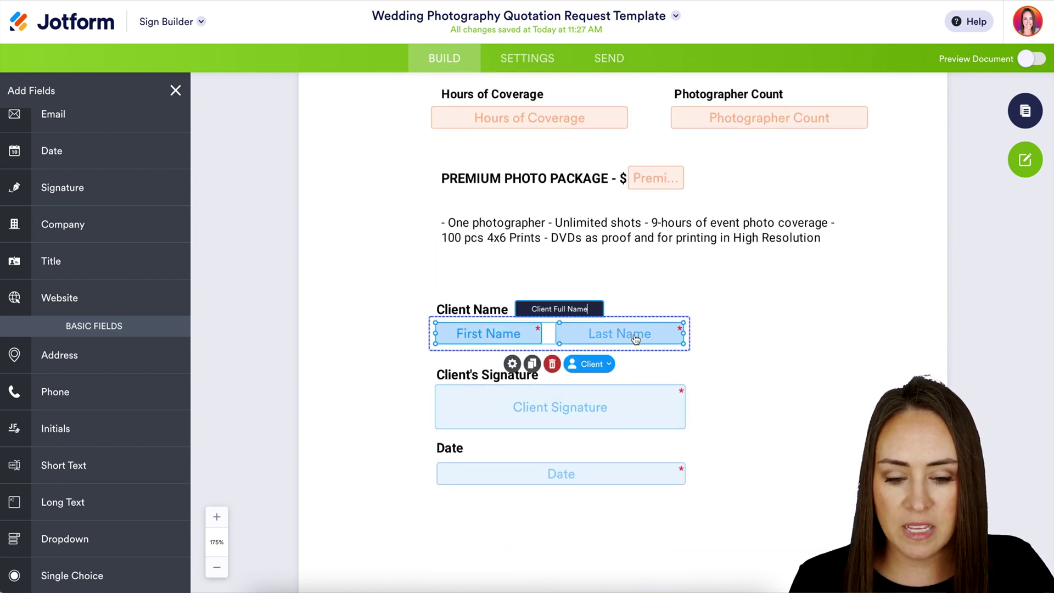
pyautogui.click(607, 365)
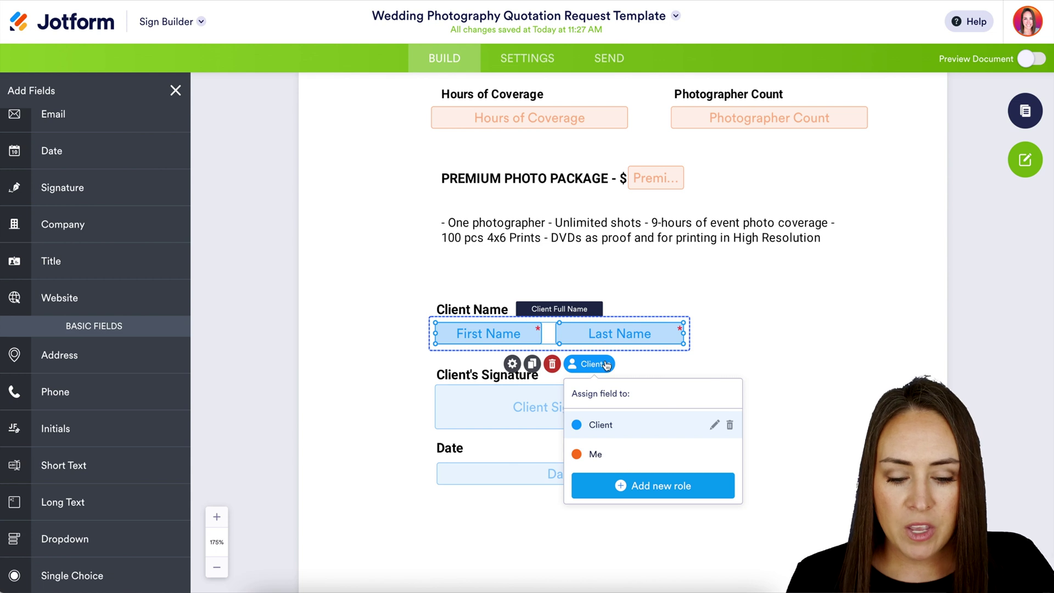
pyautogui.click(606, 365)
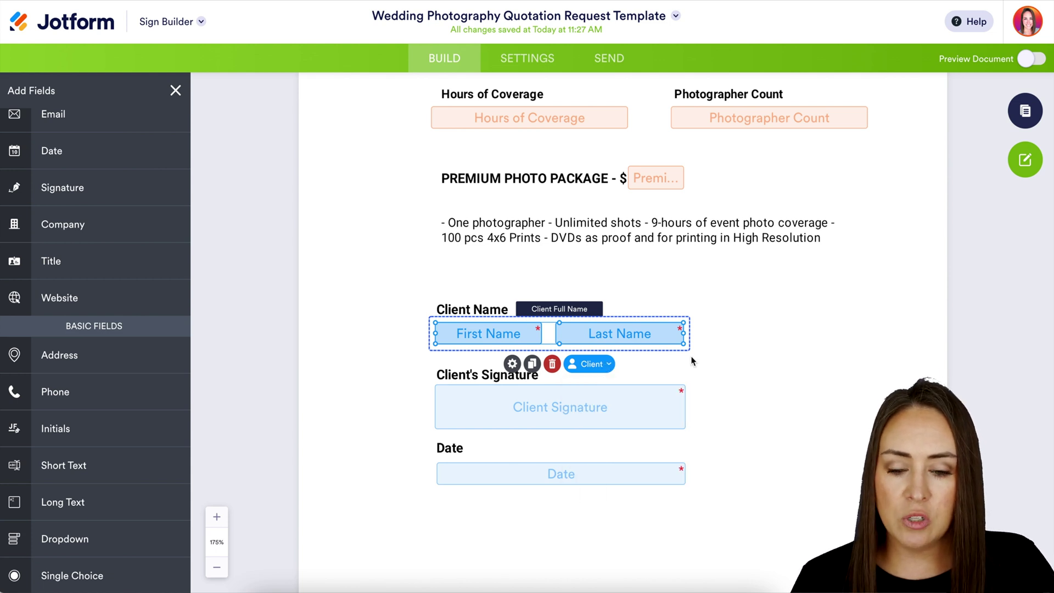
pyautogui.click(1031, 65)
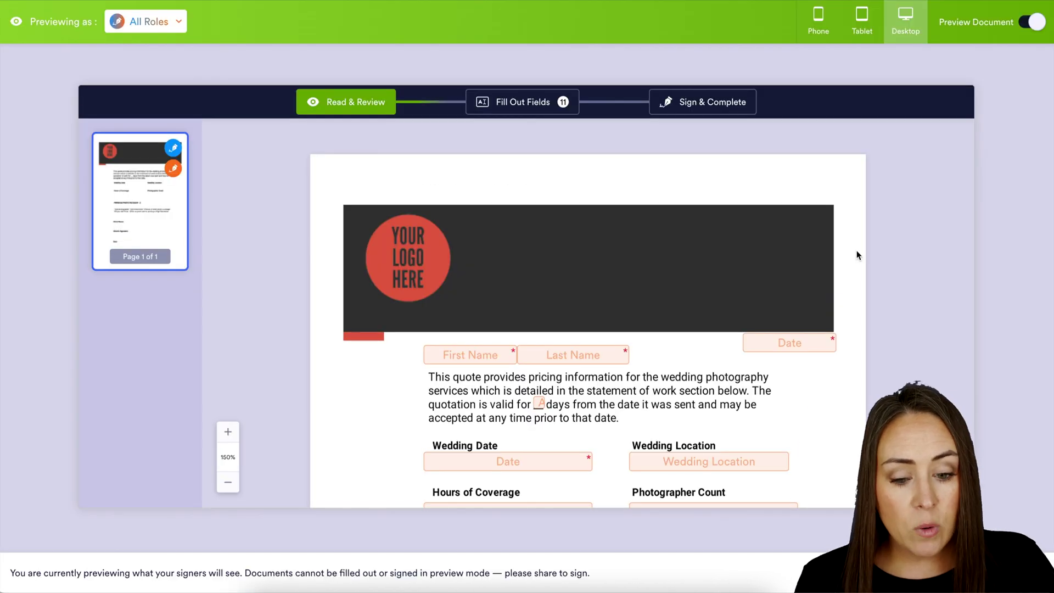
pyautogui.scroll(-6, 807, 328)
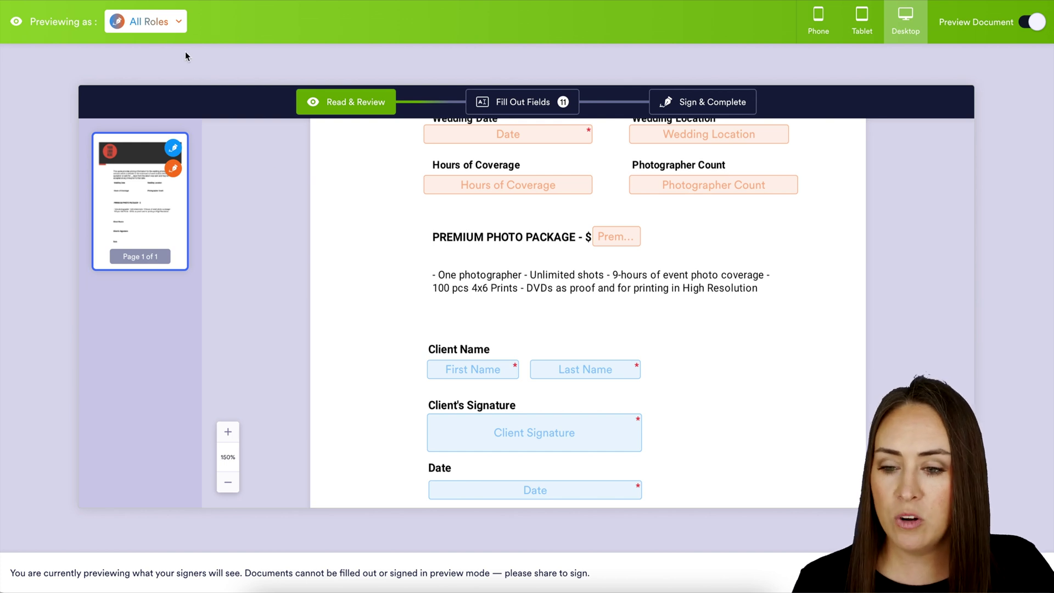
pyautogui.click(147, 22)
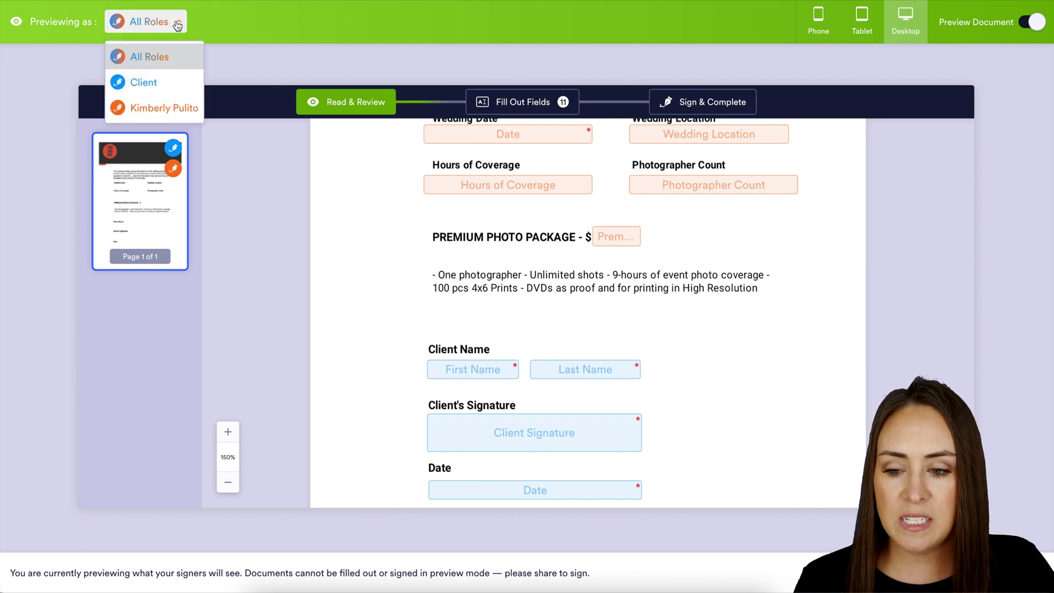
pyautogui.click(159, 85)
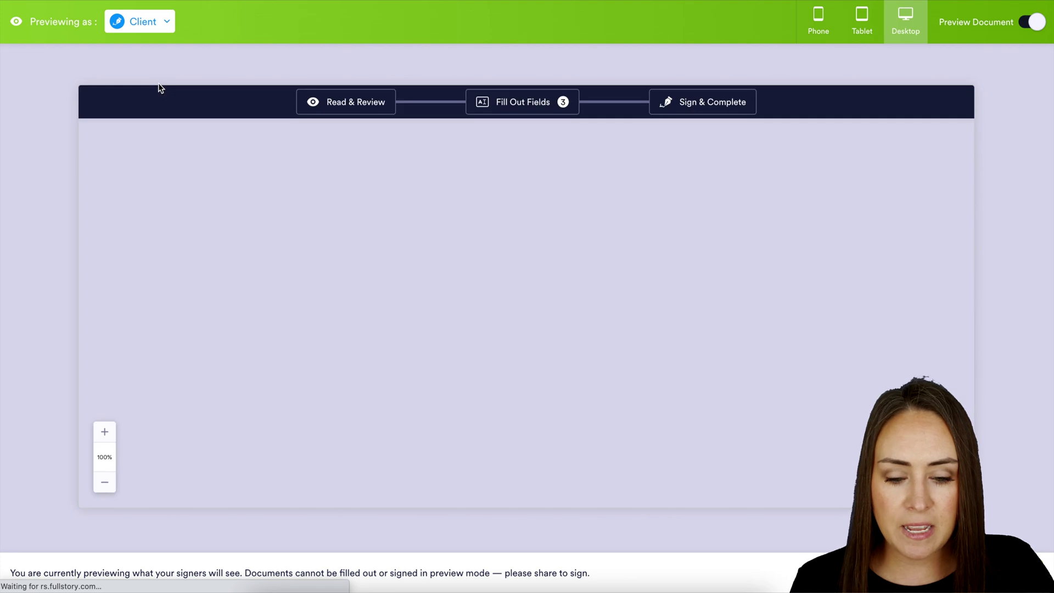
pyautogui.scroll(-2, 776, 315)
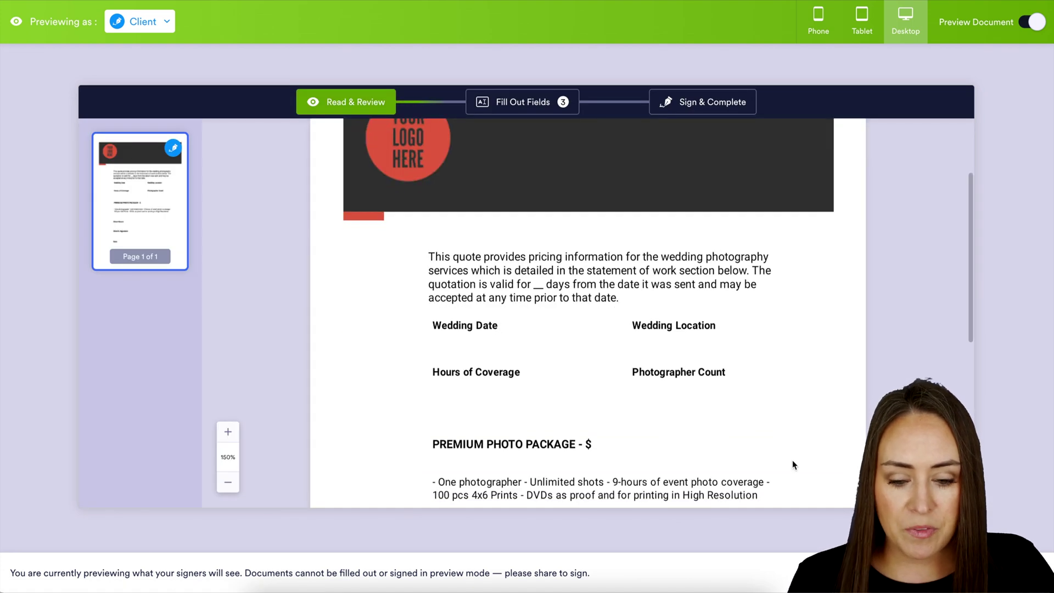
pyautogui.scroll(-6, 792, 460)
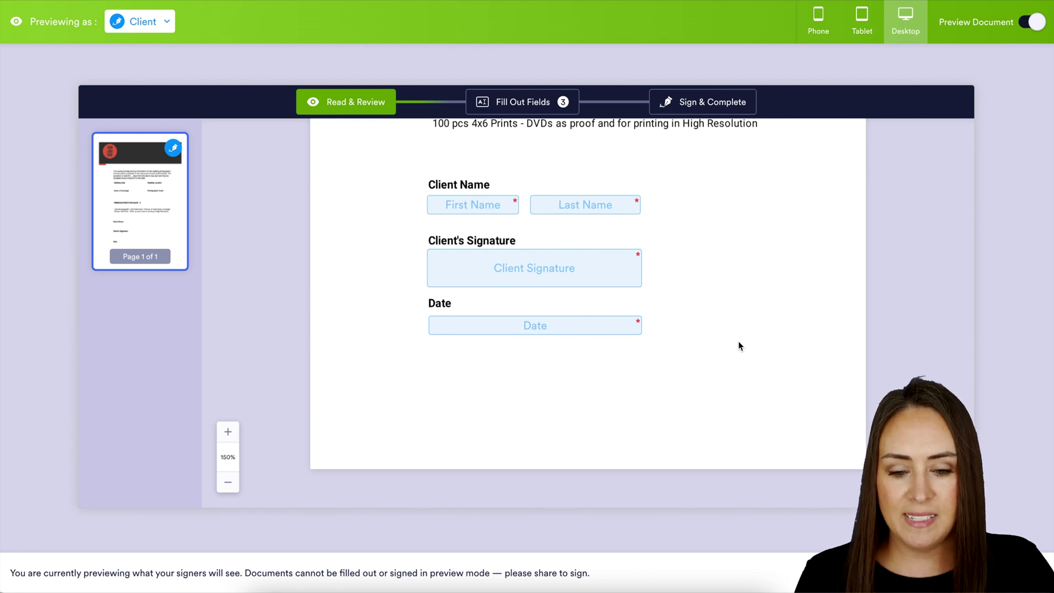
pyautogui.click(1035, 23)
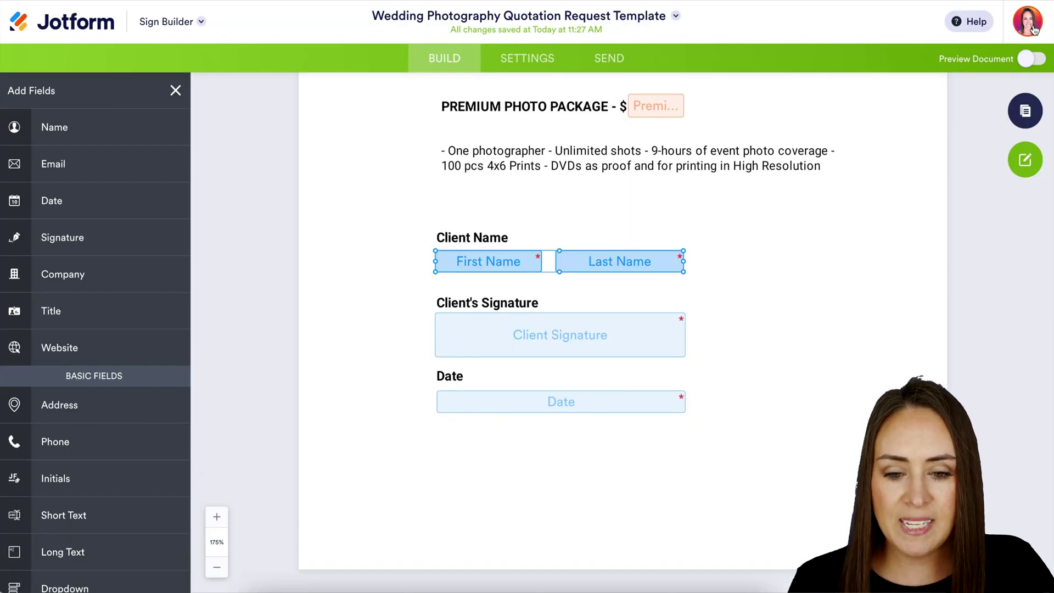
# Step: Set the signer email message to 'Please sign ASAP' and view the Integrations settings
pyautogui.click(519, 62)
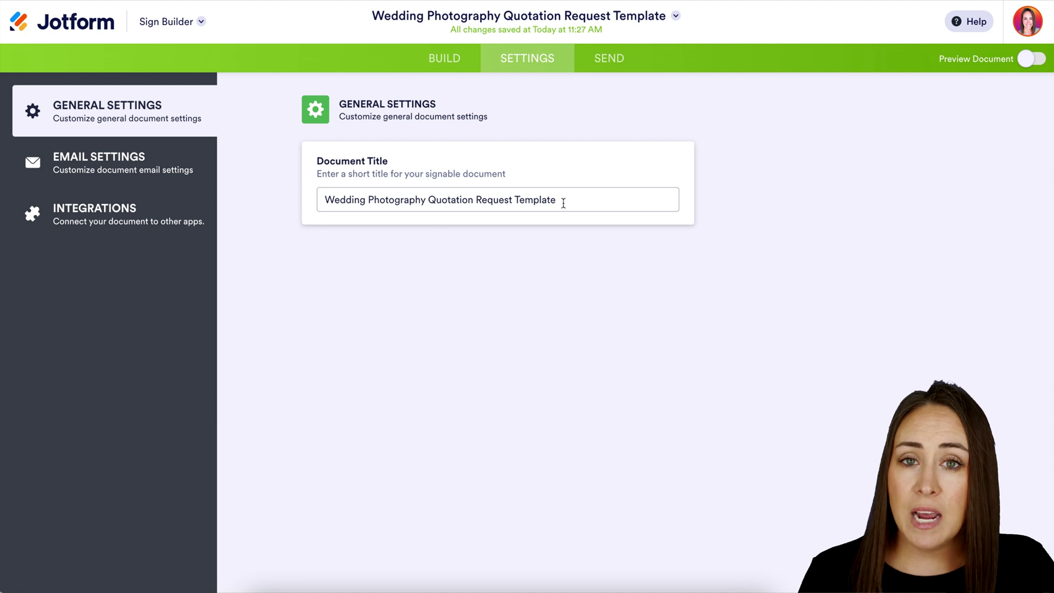
pyautogui.click(146, 162)
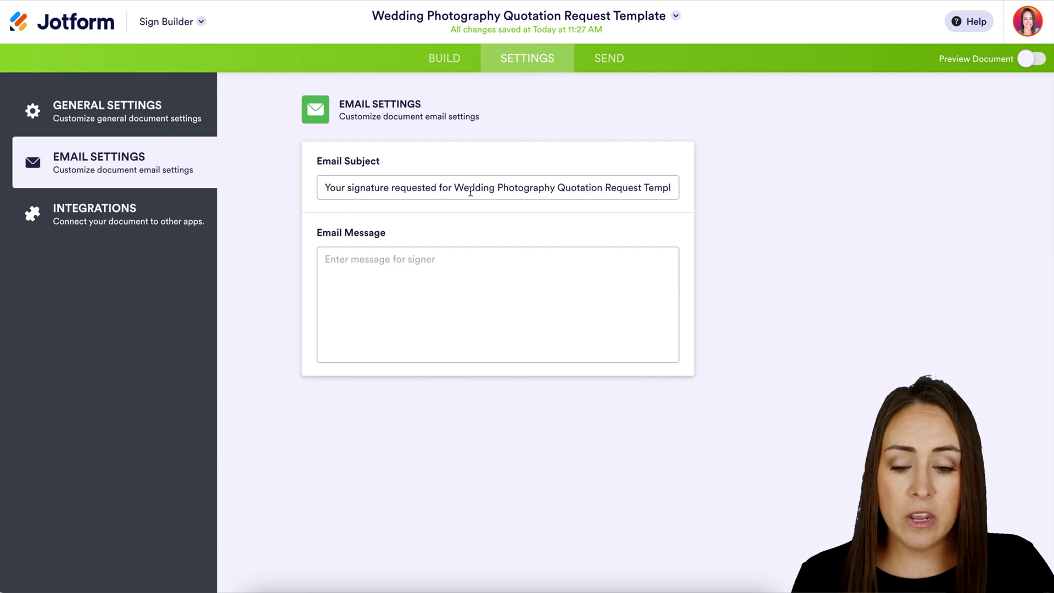
pyautogui.click(463, 270)
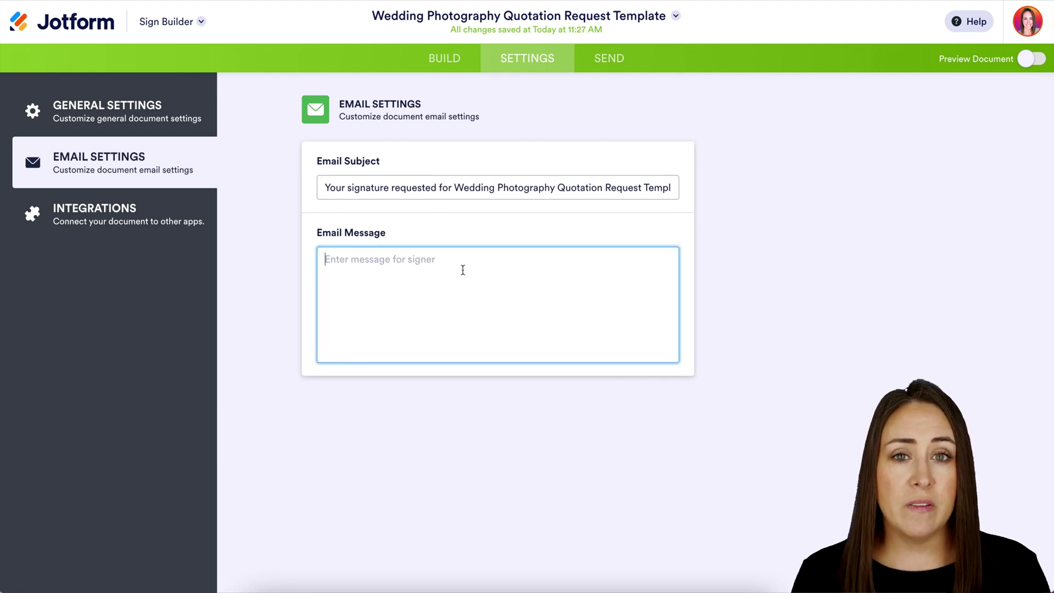
pyautogui.write('Please sign ASAP')
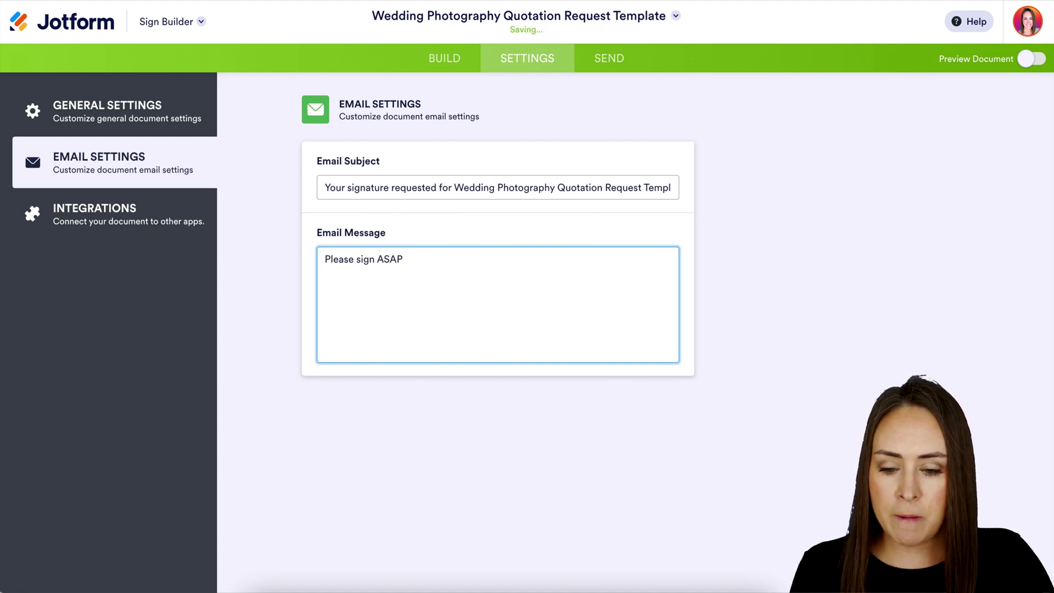
pyautogui.click(106, 213)
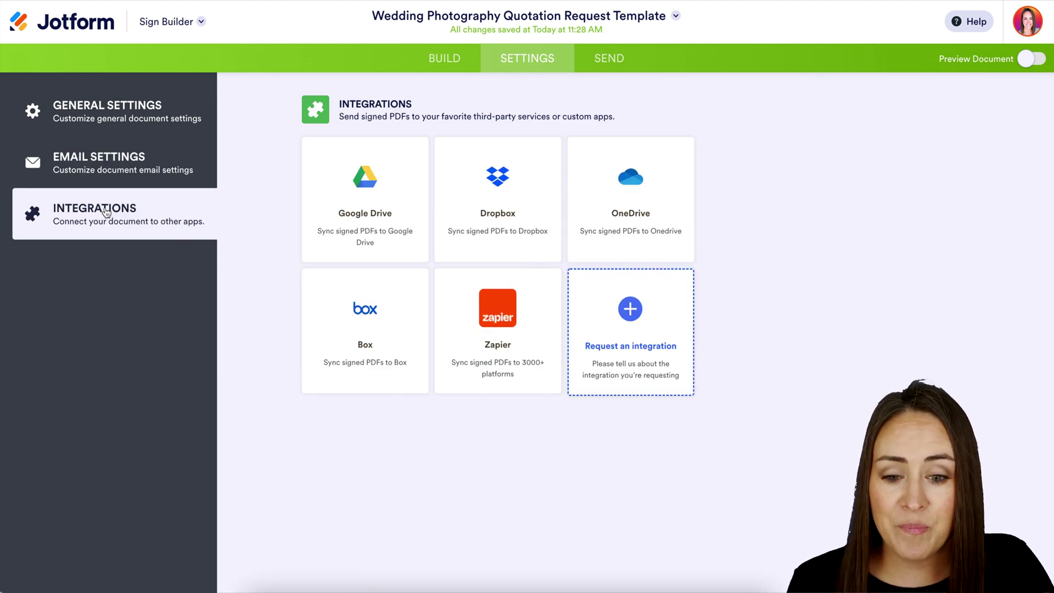
# Step: Go to the Send to Sign page listing both signers
pyautogui.click(609, 57)
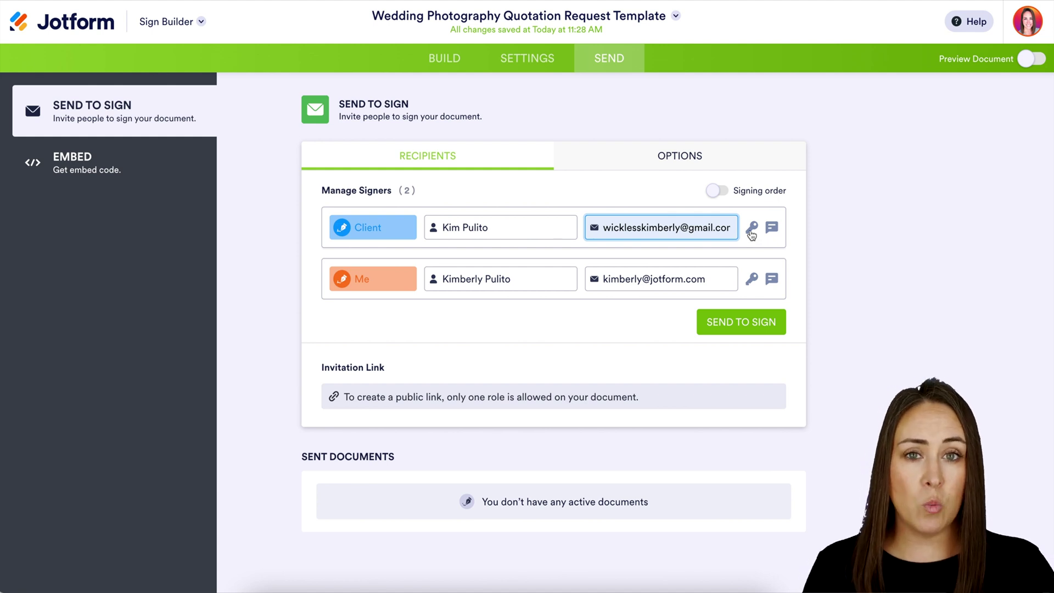
# Step: Protect the Client signer's copy with an access code and add a message giving the passcode
pyautogui.click(752, 230)
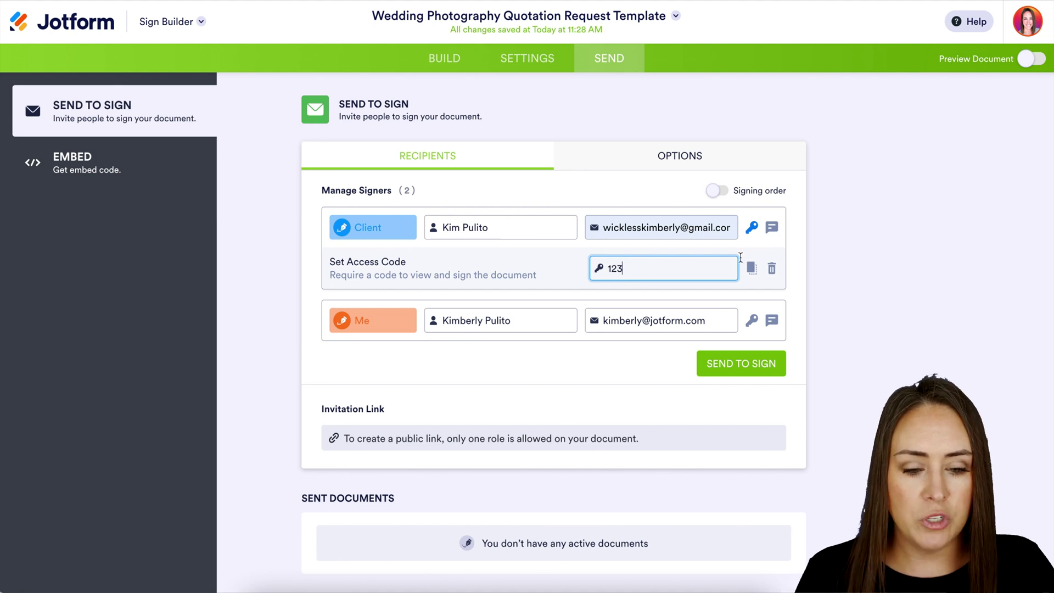
pyautogui.click(772, 230)
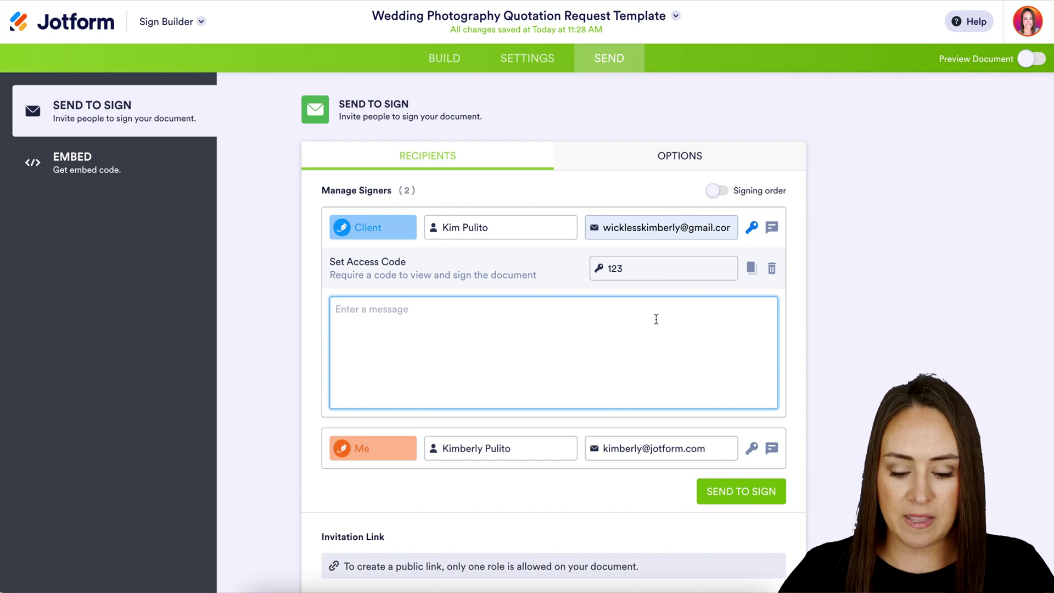
pyautogui.write('Passcode is 123')
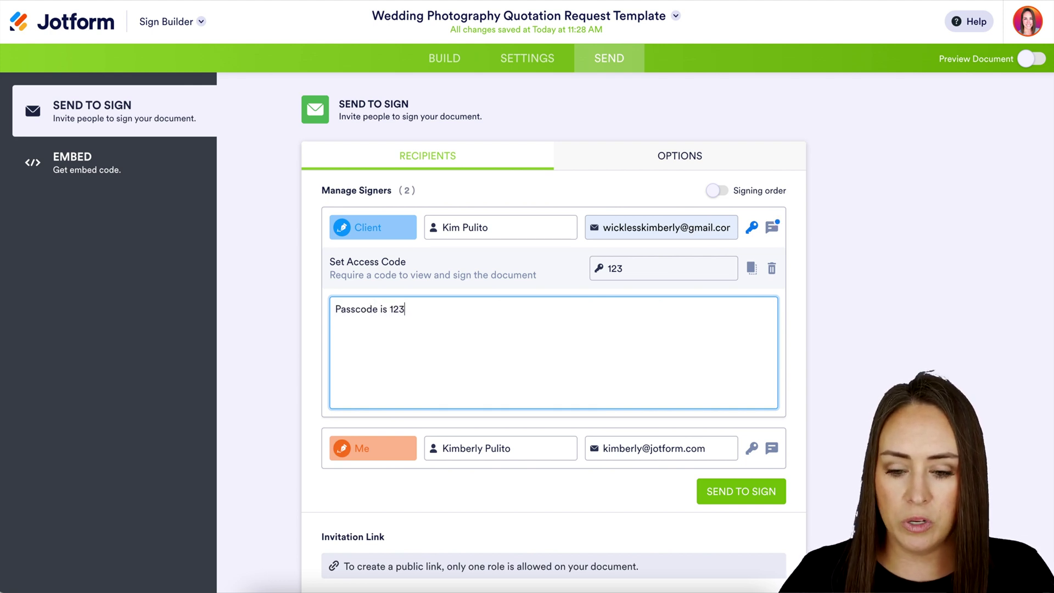
pyautogui.click(771, 228)
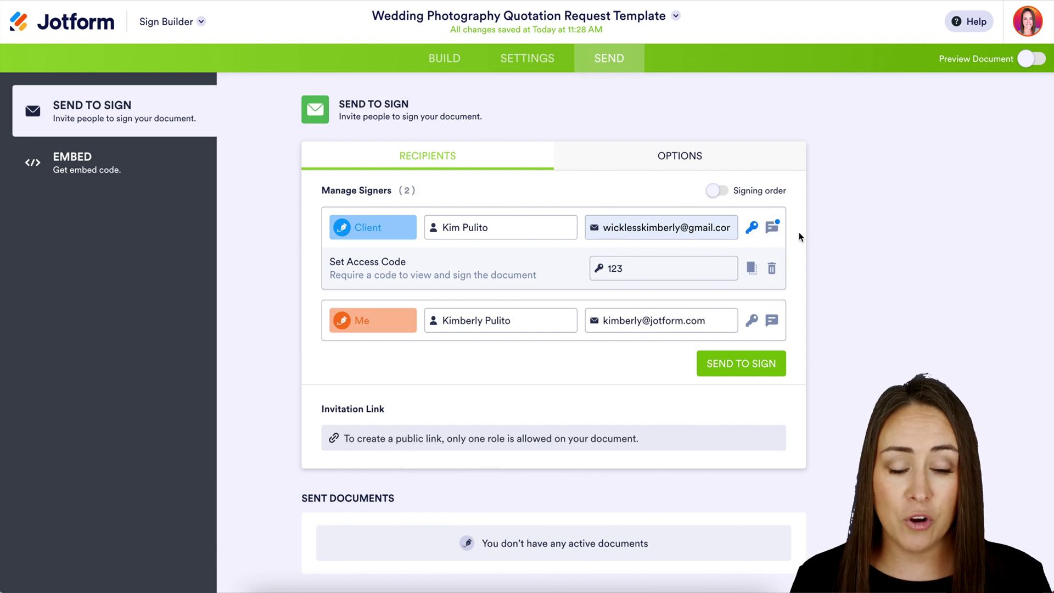
# Step: Turn on signing order with Me signing first and Client second
pyautogui.click(720, 192)
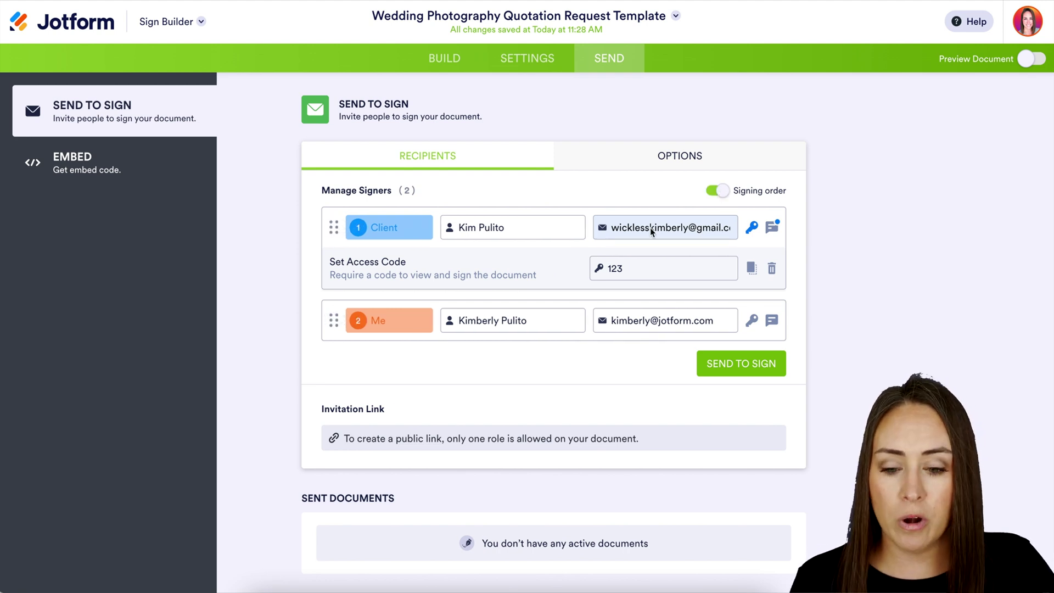
pyautogui.moveTo(334, 319); pyautogui.dragTo(337, 222)
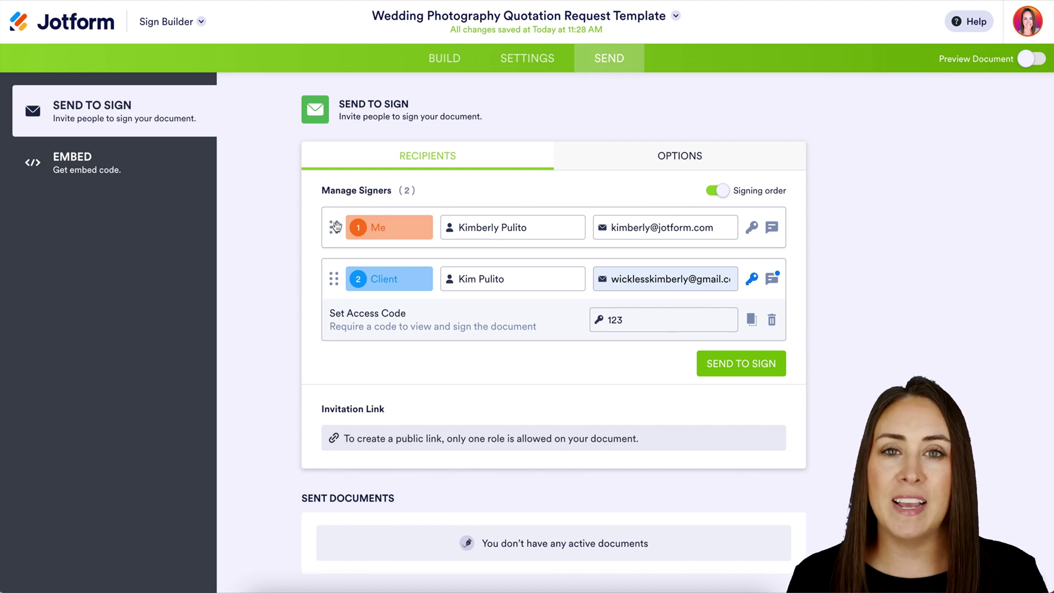
pyautogui.click(638, 171)
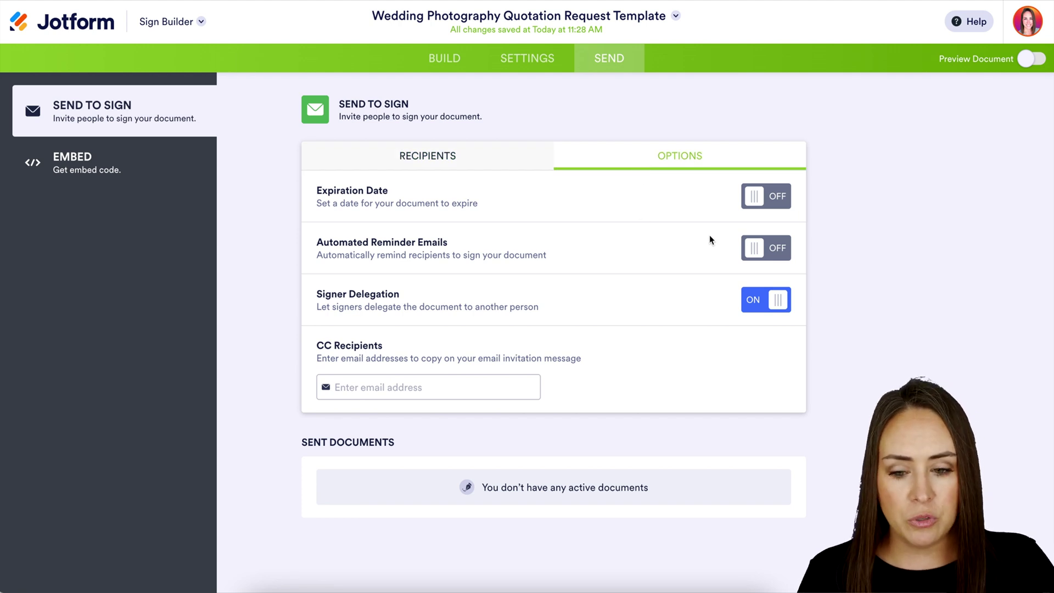
# Step: Enable automated reminder emails every 2 days and turn Signer Delegation off
pyautogui.click(755, 248)
pyautogui.click(395, 284)
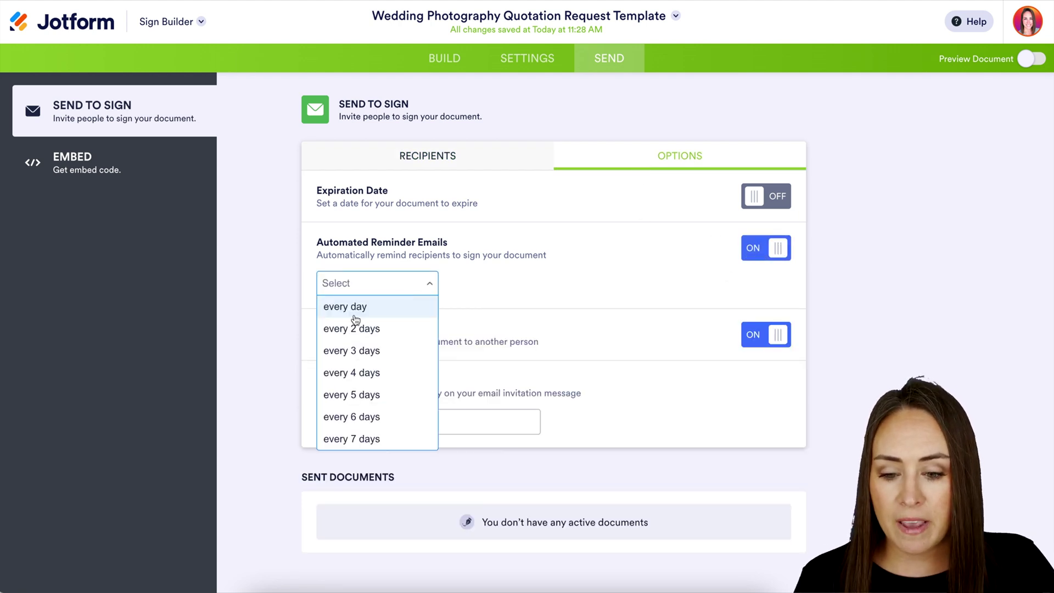
pyautogui.click(367, 328)
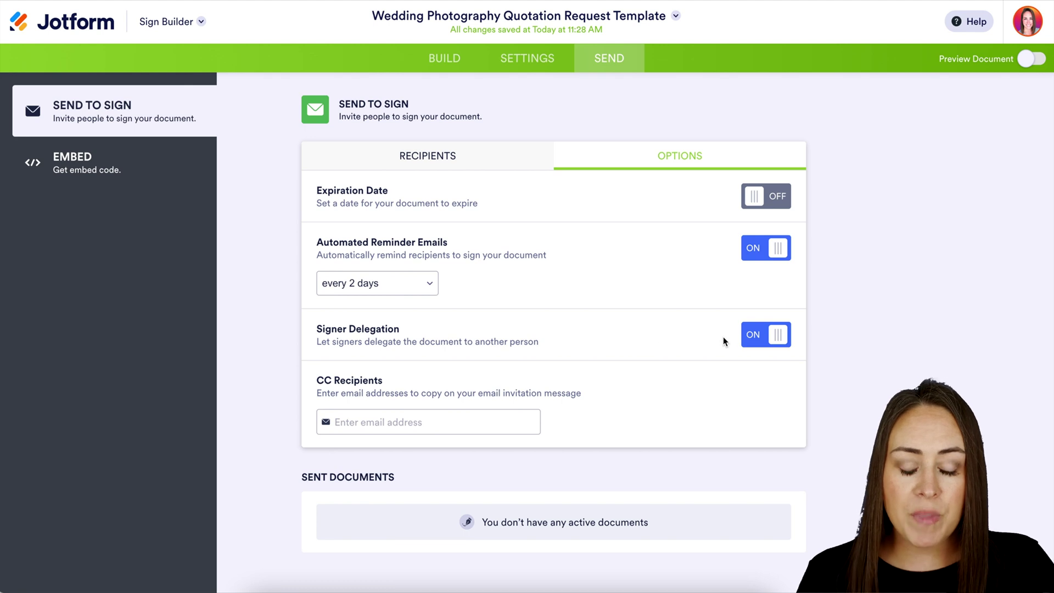
pyautogui.click(757, 337)
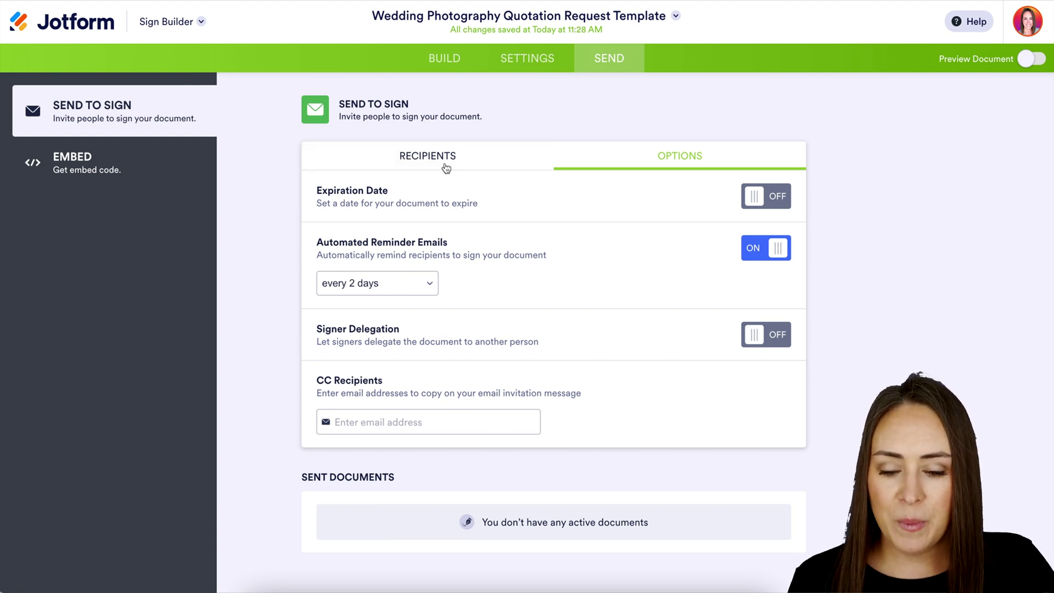
pyautogui.click(446, 168)
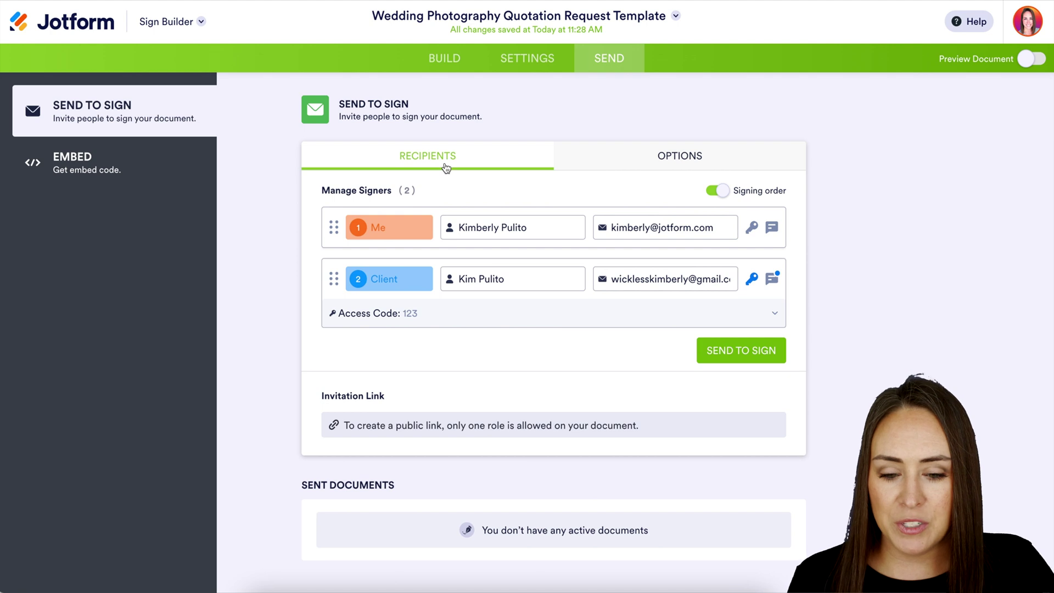
# Step: Send the quotation out for signing and bring up the Jotform app switcher
pyautogui.click(747, 355)
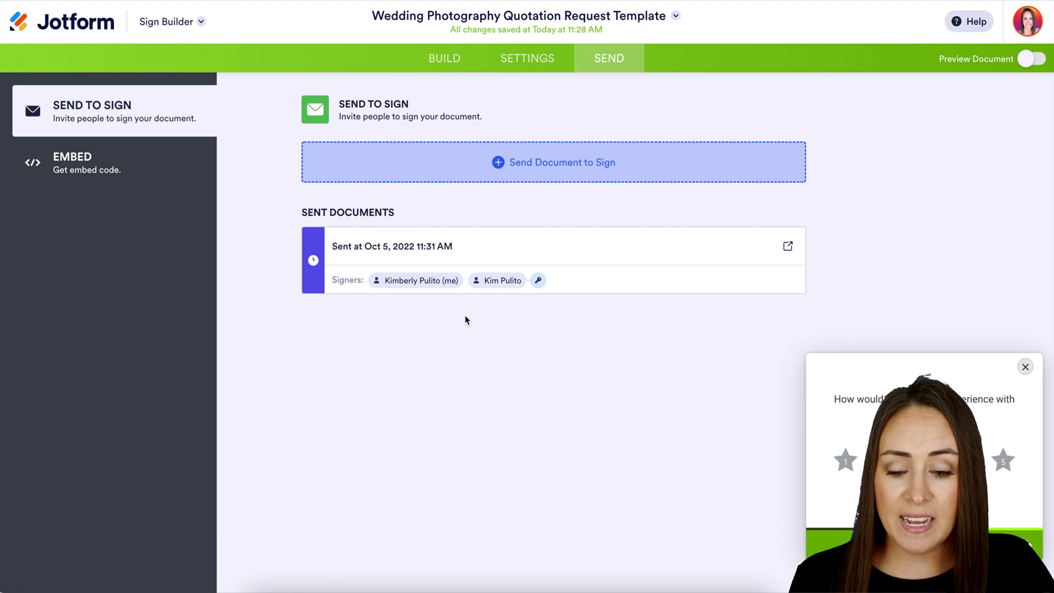
pyautogui.moveTo(545, 284)
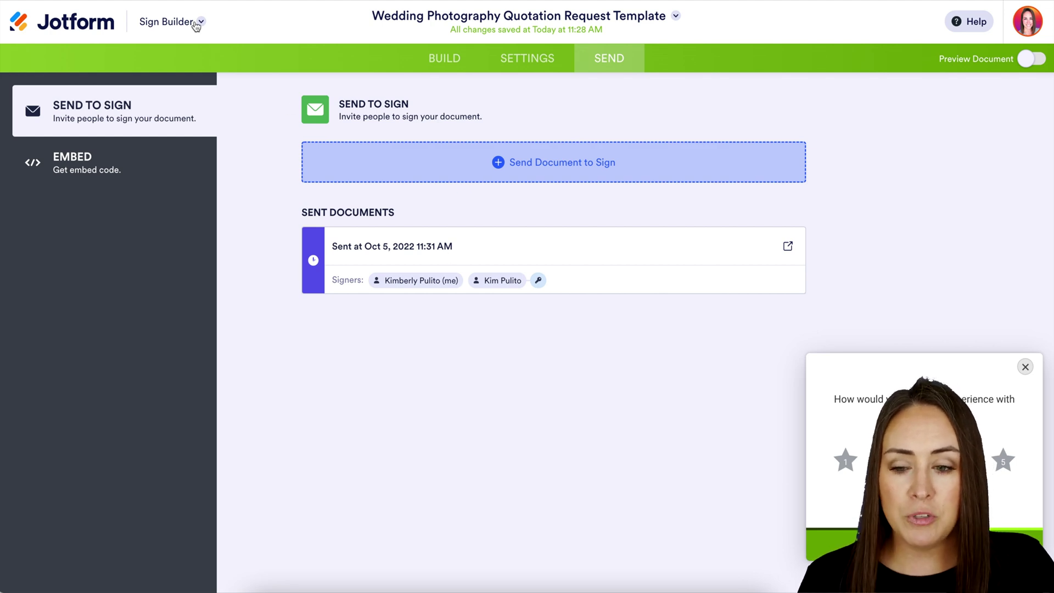
pyautogui.click(196, 25)
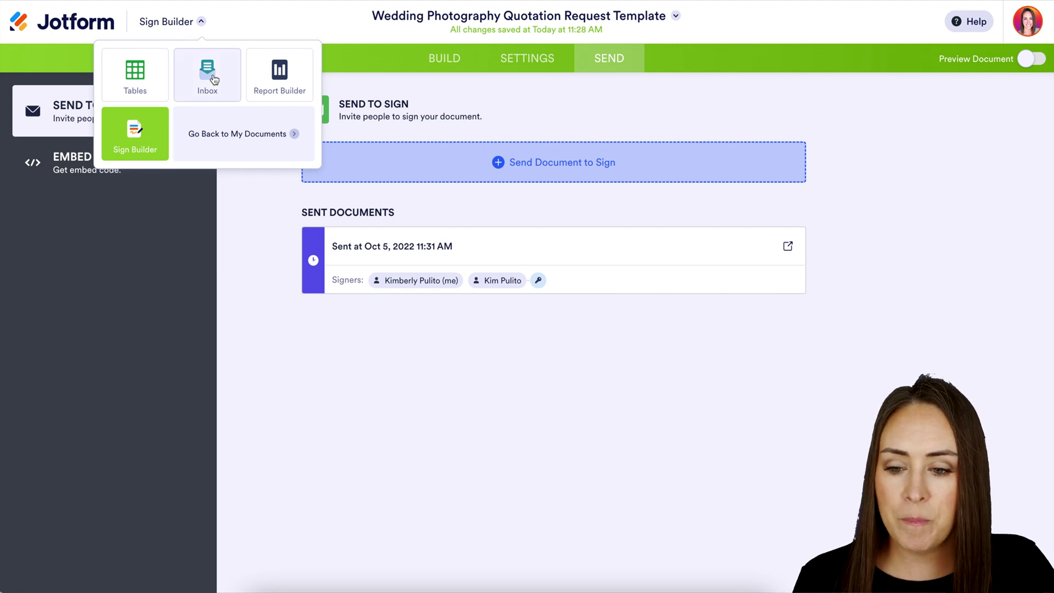
# Step: Go to the Sign Inbox and list the documents Waiting for My Signature
pyautogui.click(211, 77)
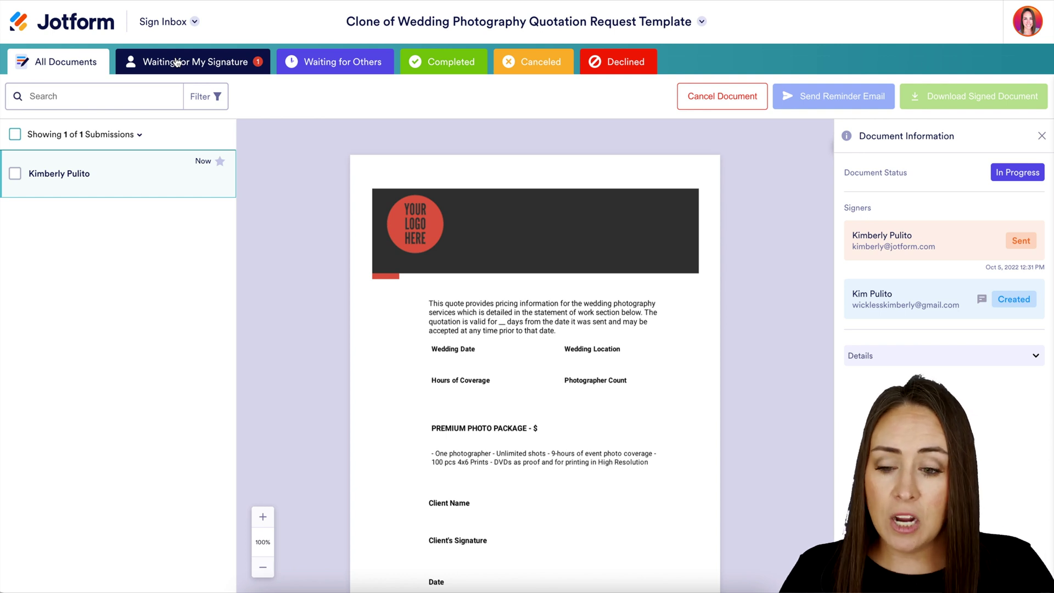
pyautogui.click(177, 63)
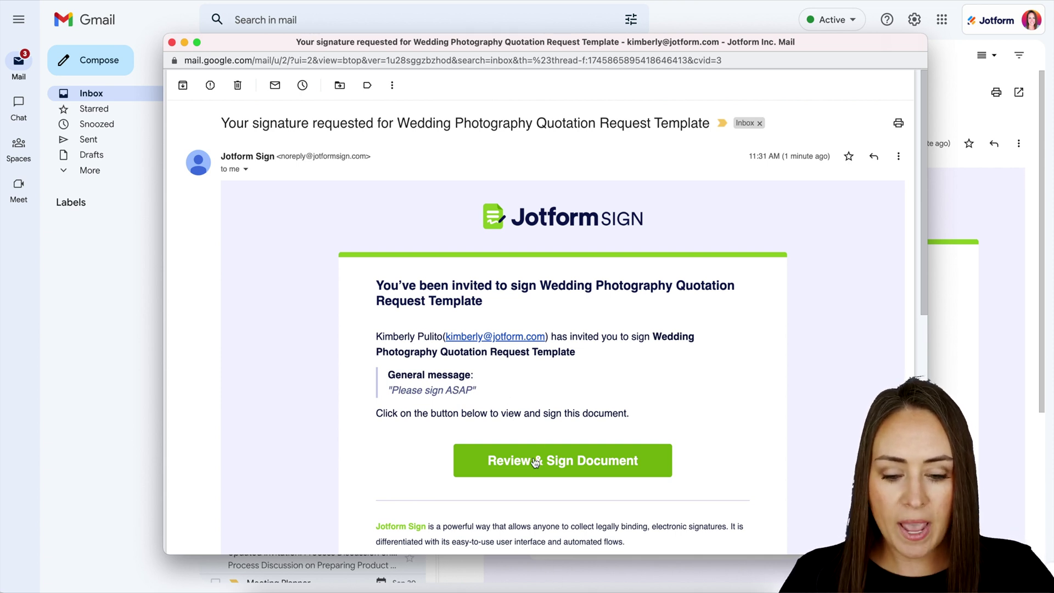
# Step: Review the filled quotation with the 3000 price and sign it, accepting the consent terms
pyautogui.click(533, 474)
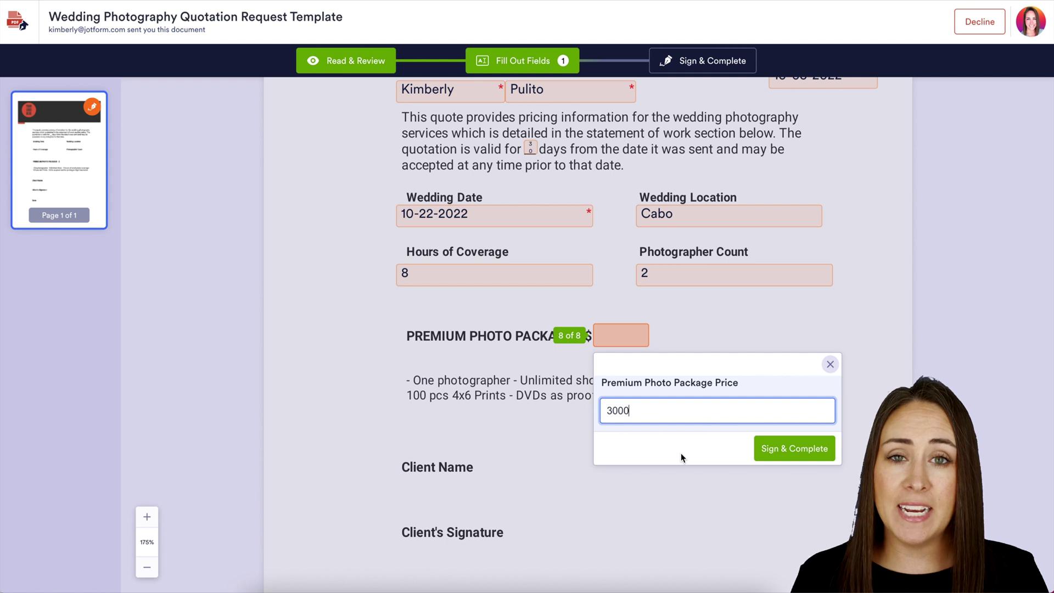
pyautogui.click(771, 455)
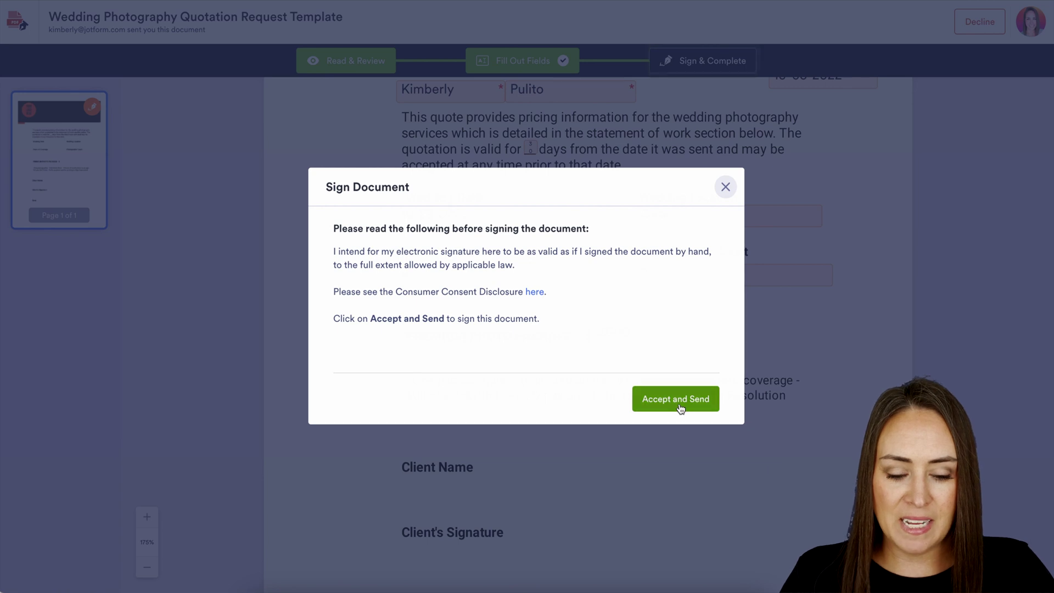
pyautogui.click(680, 409)
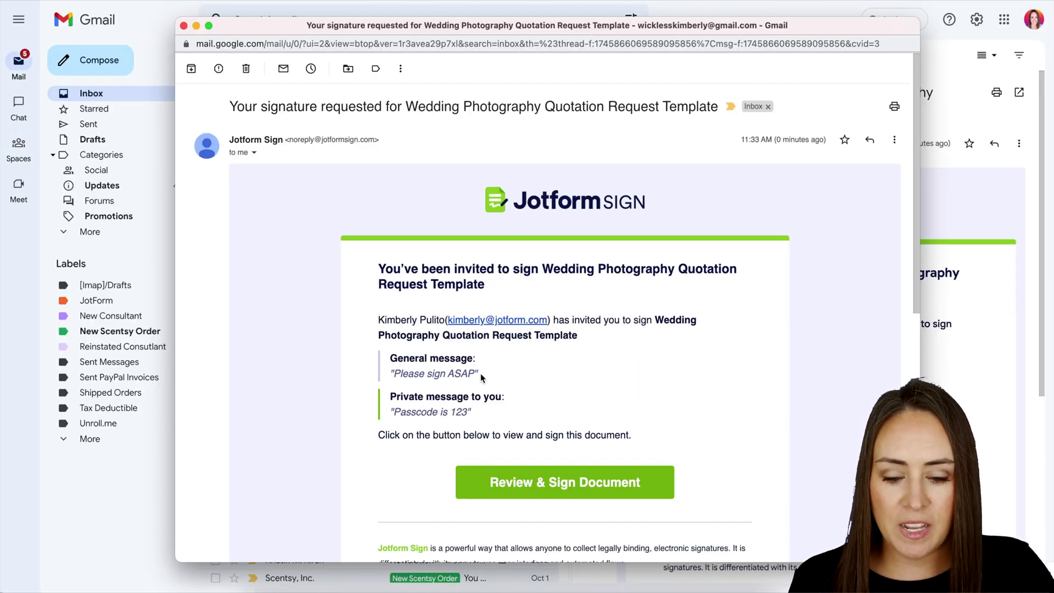
pyautogui.moveTo(481, 376); pyautogui.dragTo(392, 375)
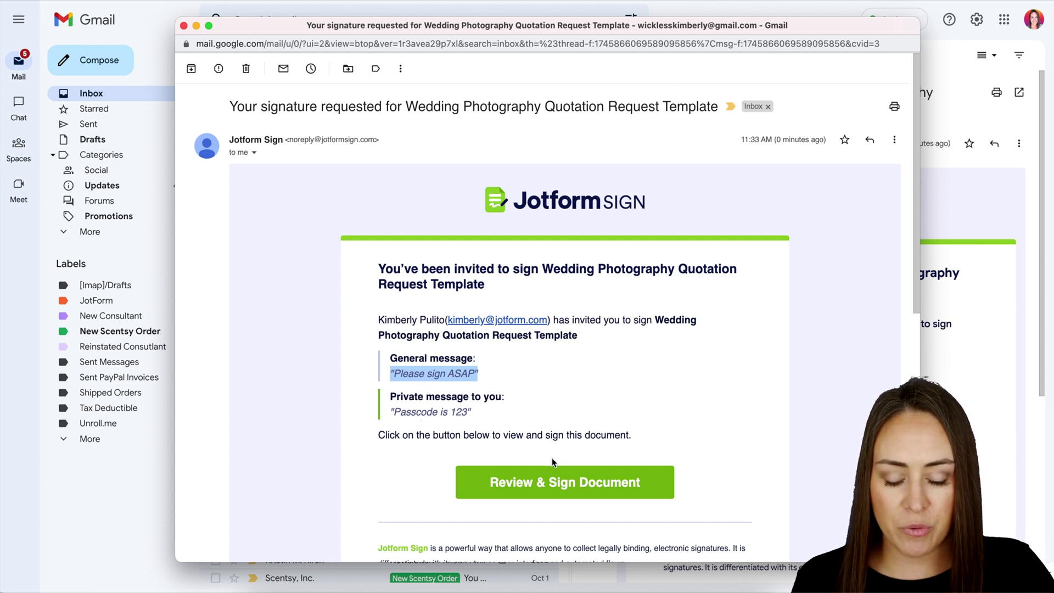
pyautogui.click(564, 483)
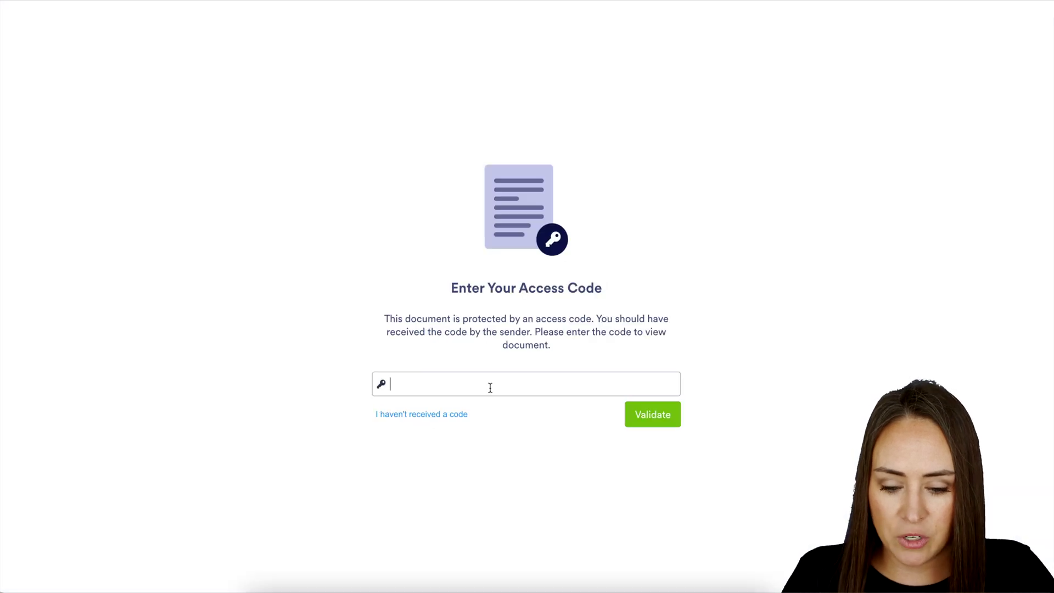
pyautogui.click(490, 386)
pyautogui.write('123')
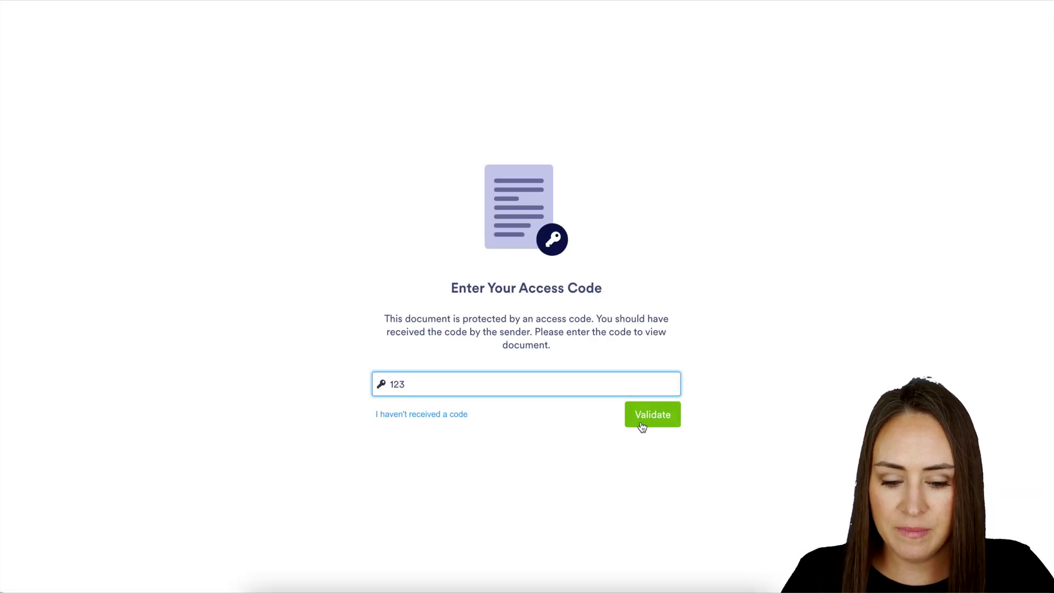
pyautogui.click(641, 422)
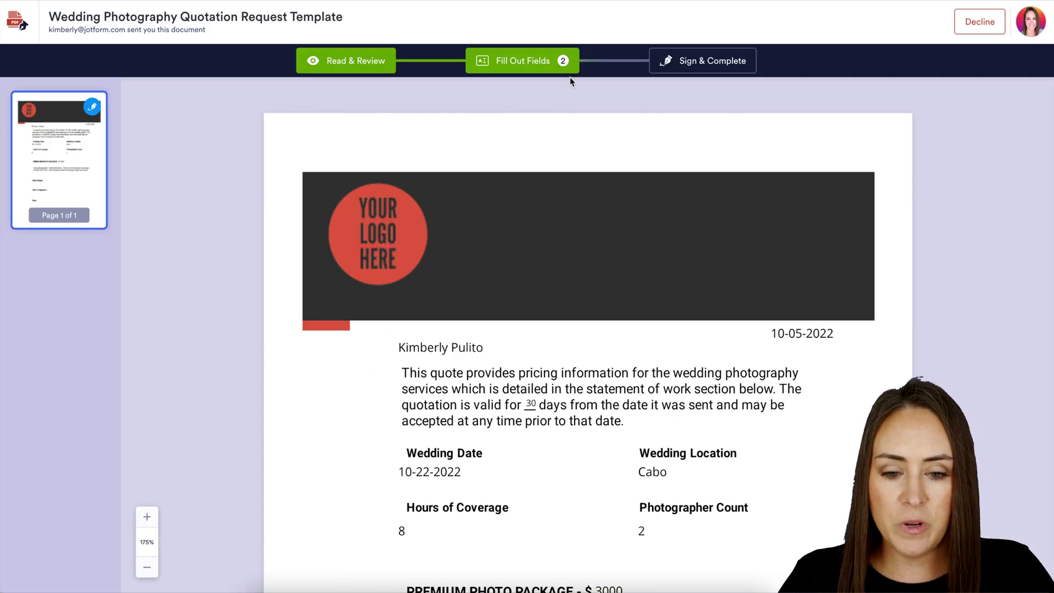
pyautogui.scroll(-4, 695, 425)
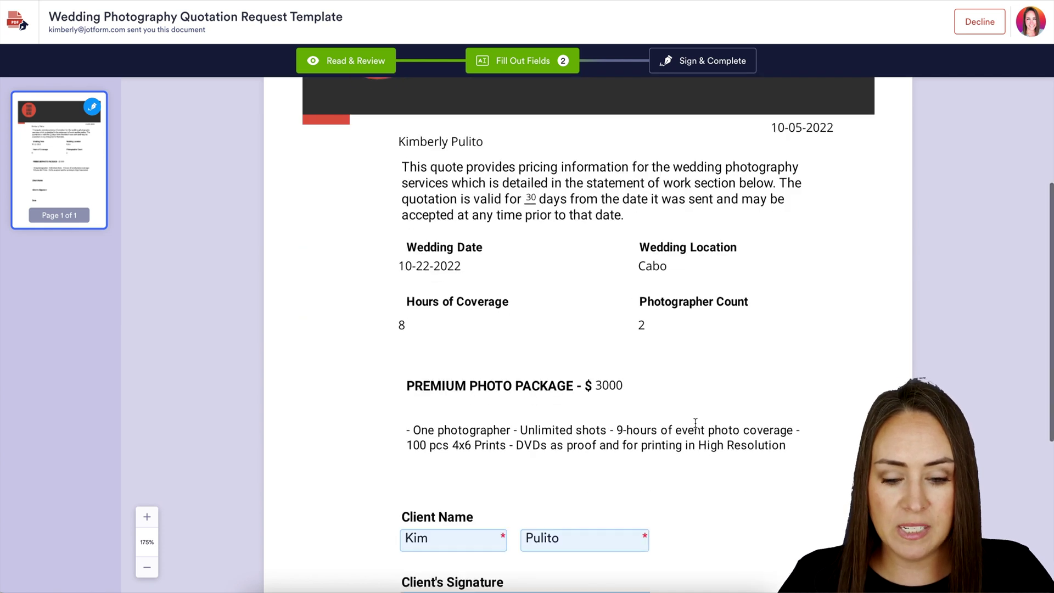
pyautogui.scroll(-4, 695, 425)
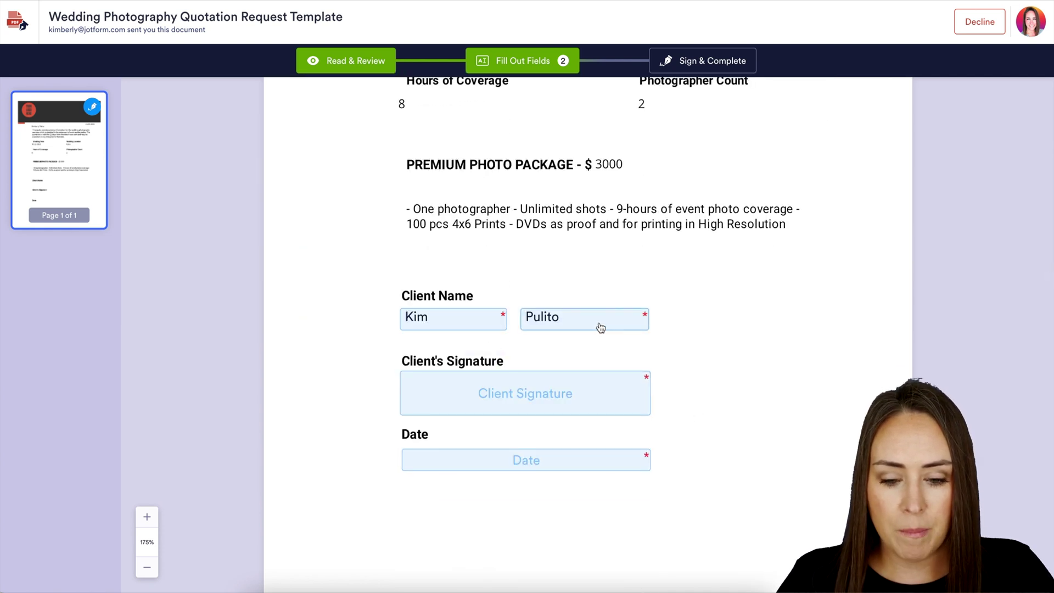
# Step: Add a red, hand-drawn client signature to the quotation
pyautogui.click(532, 398)
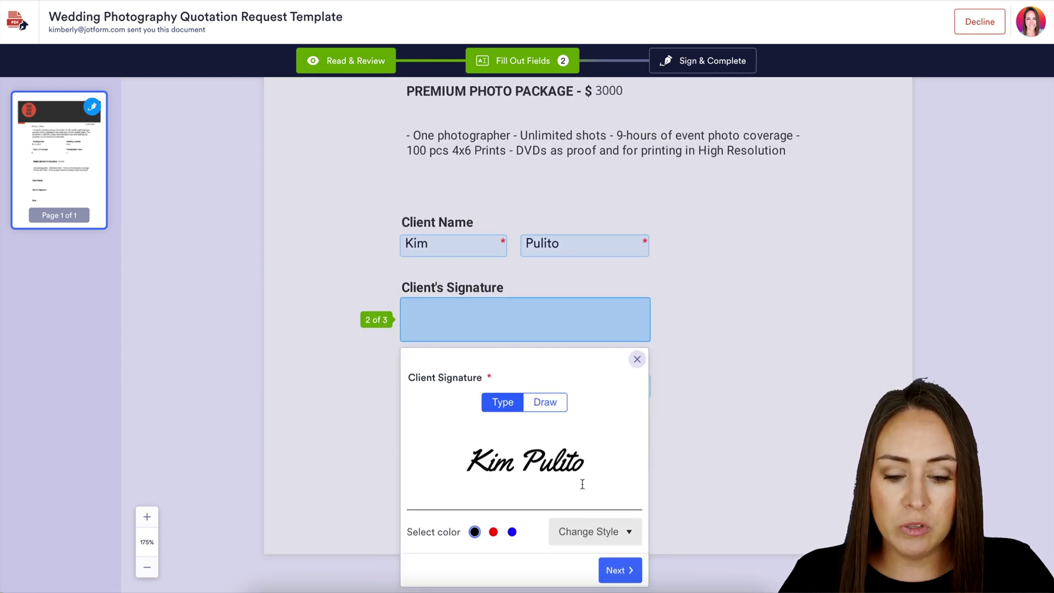
pyautogui.click(614, 530)
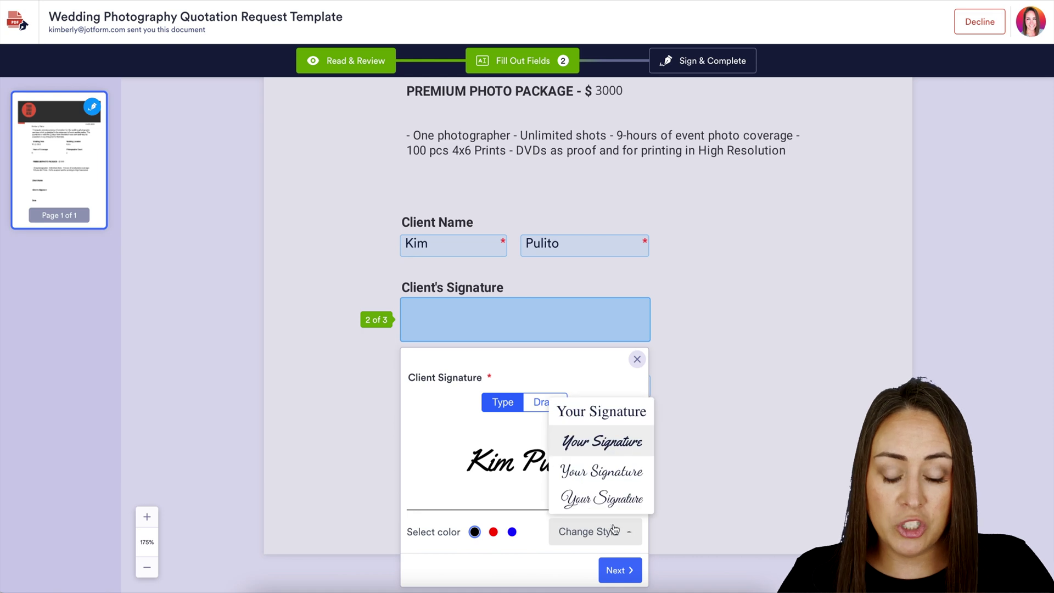
pyautogui.click(606, 487)
pyautogui.click(493, 531)
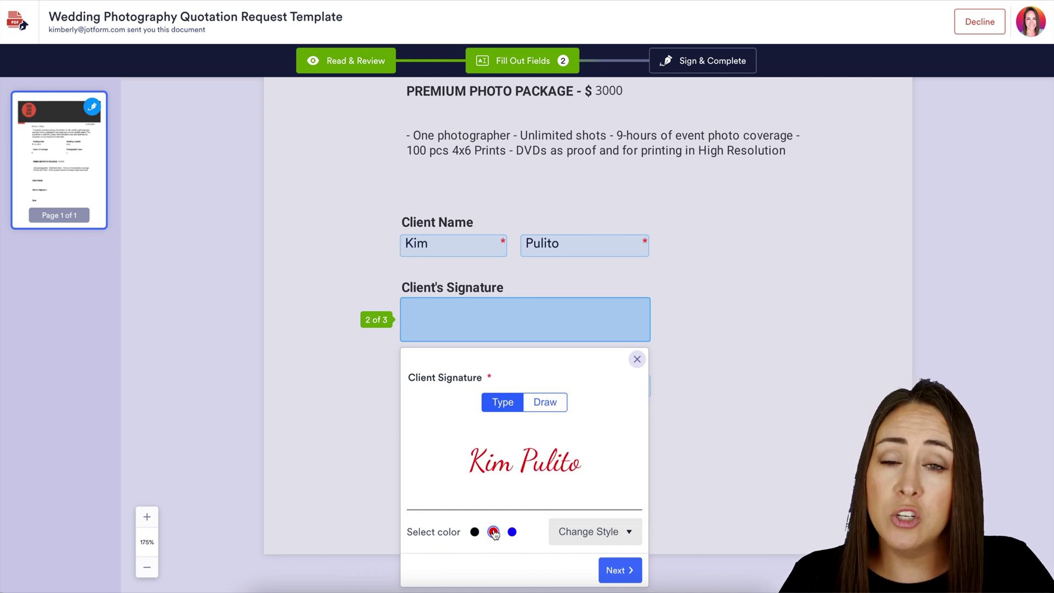
pyautogui.click(555, 405)
pyautogui.moveTo(514, 459)
pyautogui.mouseDown()
pyautogui.moveTo(494, 447)
pyautogui.moveTo(517, 455)
pyautogui.mouseUp()
pyautogui.click(612, 555)
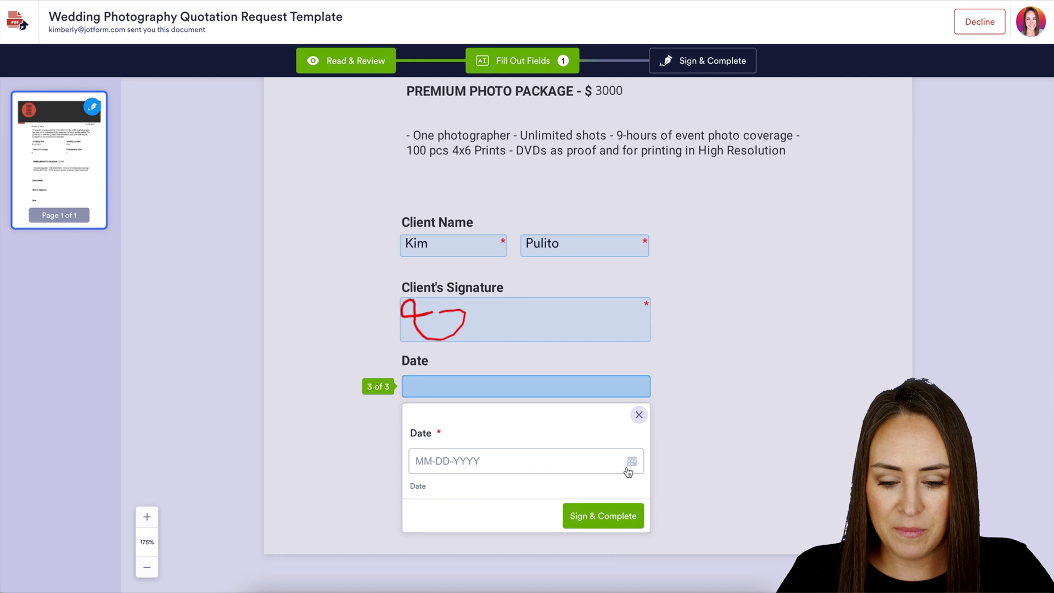
# Step: Set the date to 10-05-2022 and submit the signed document, accepting the terms
pyautogui.click(632, 461)
pyautogui.click(526, 571)
pyautogui.click(598, 516)
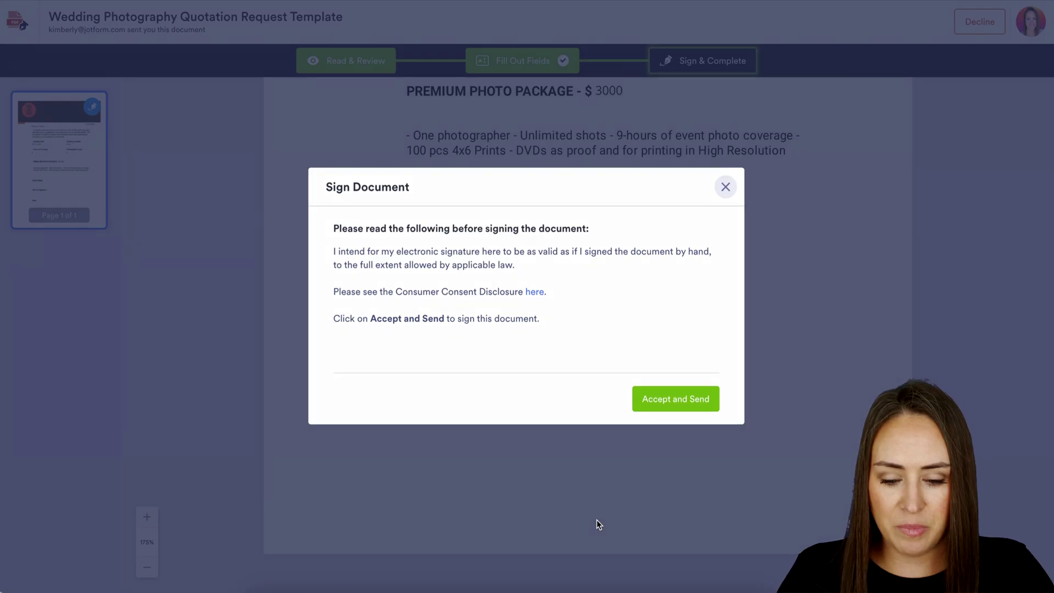
pyautogui.click(674, 401)
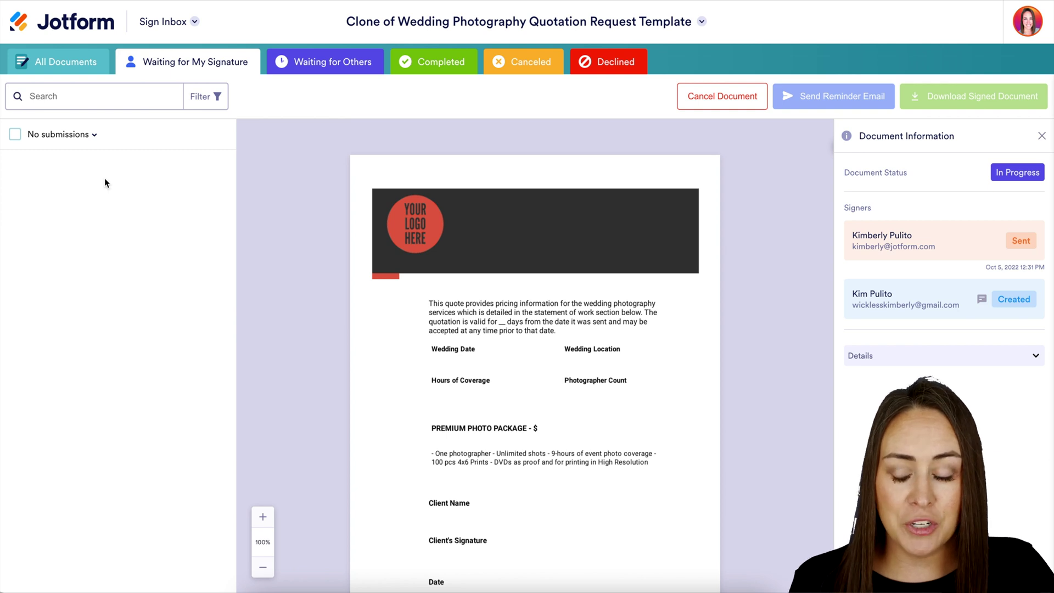
# Step: Show the Completed documents and scroll through the signed quotation and its audit trail
pyautogui.click(420, 62)
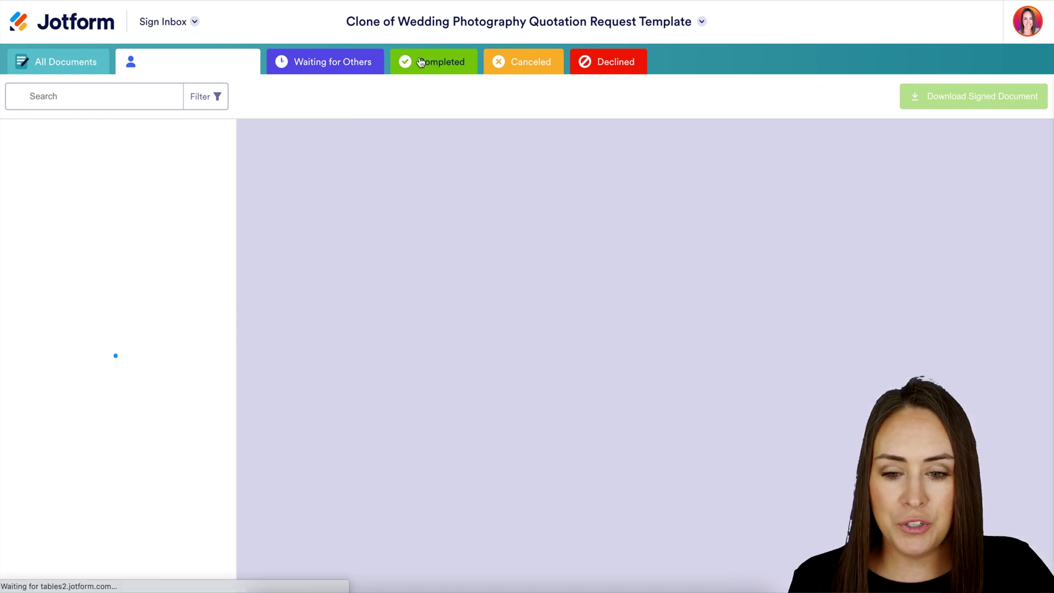
pyautogui.scroll(-8, 660, 408)
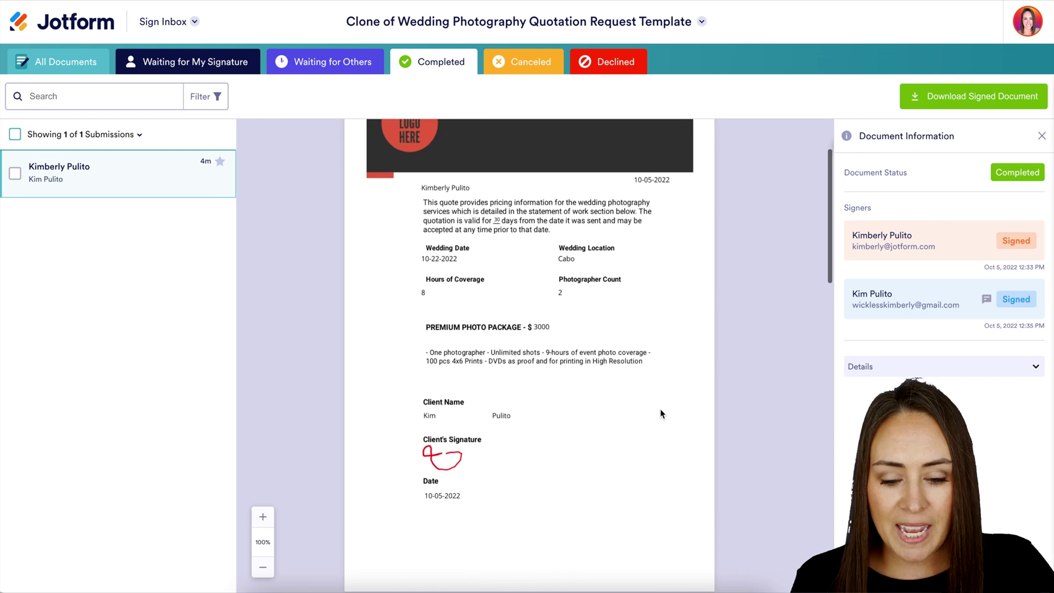
pyautogui.scroll(-6, 661, 409)
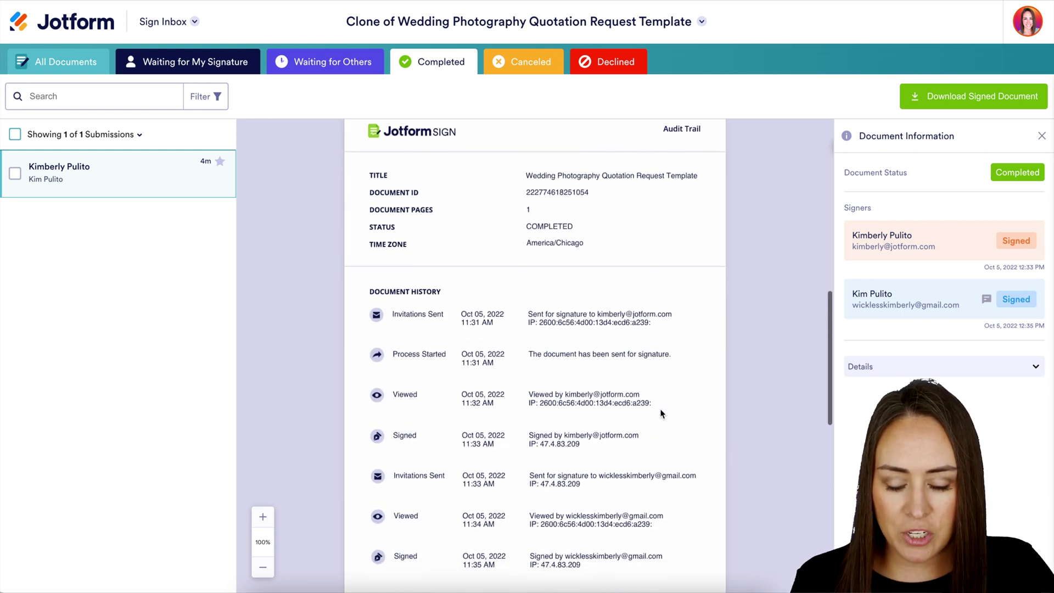
pyautogui.scroll(-4, 660, 409)
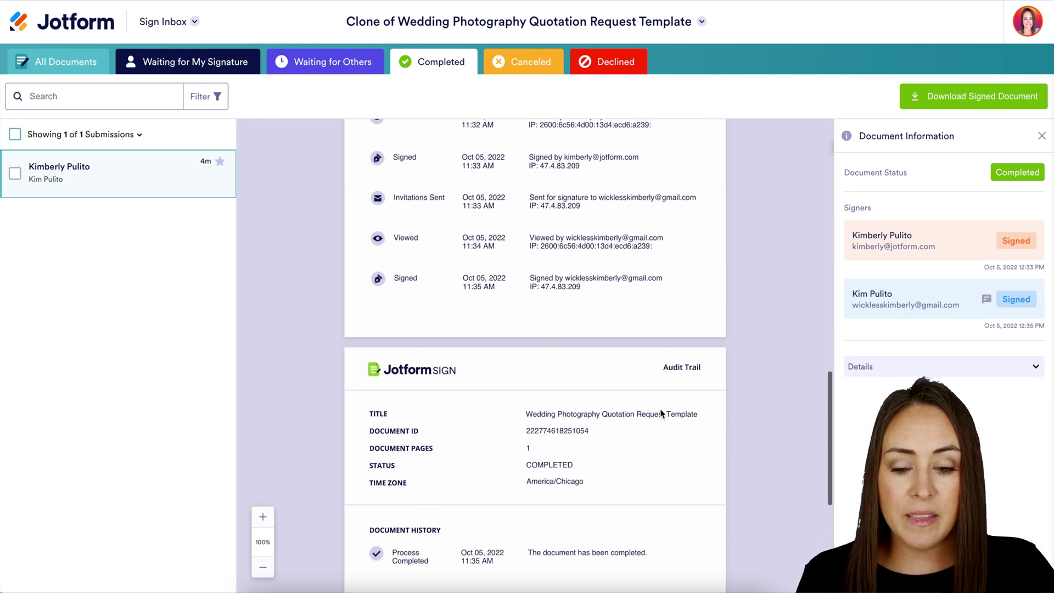
pyautogui.scroll(12, 660, 408)
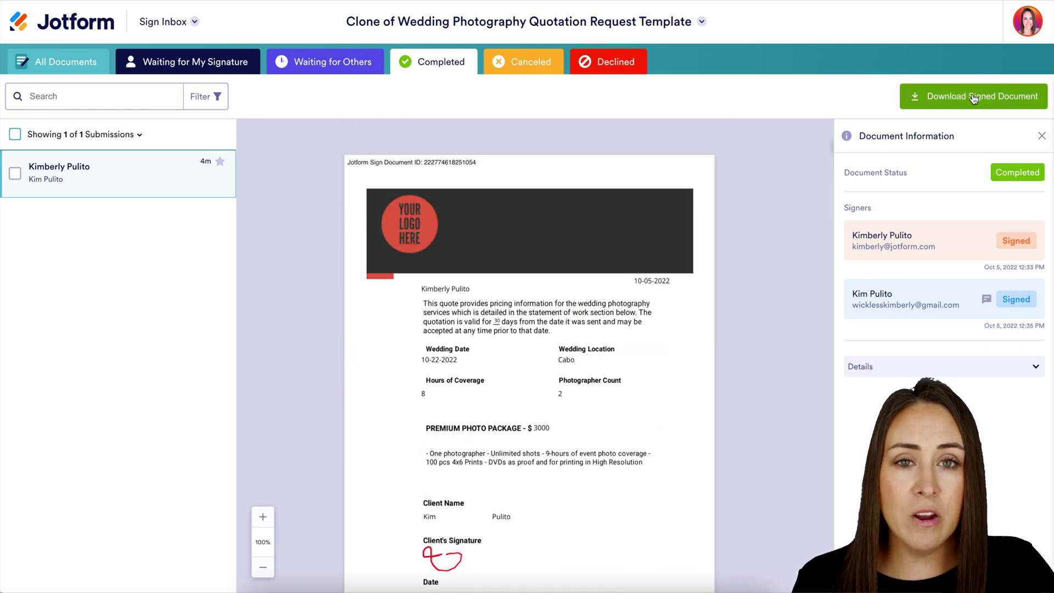
# Step: Switch to Jotform Tables for the quotation's submissions and scroll back to the first columns
pyautogui.click(190, 25)
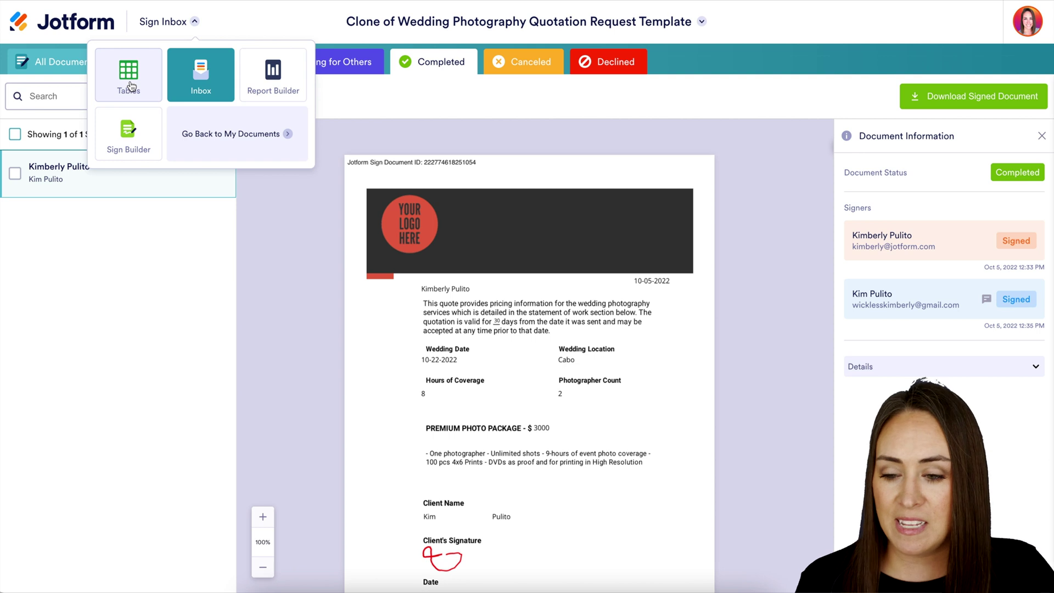
pyautogui.click(131, 86)
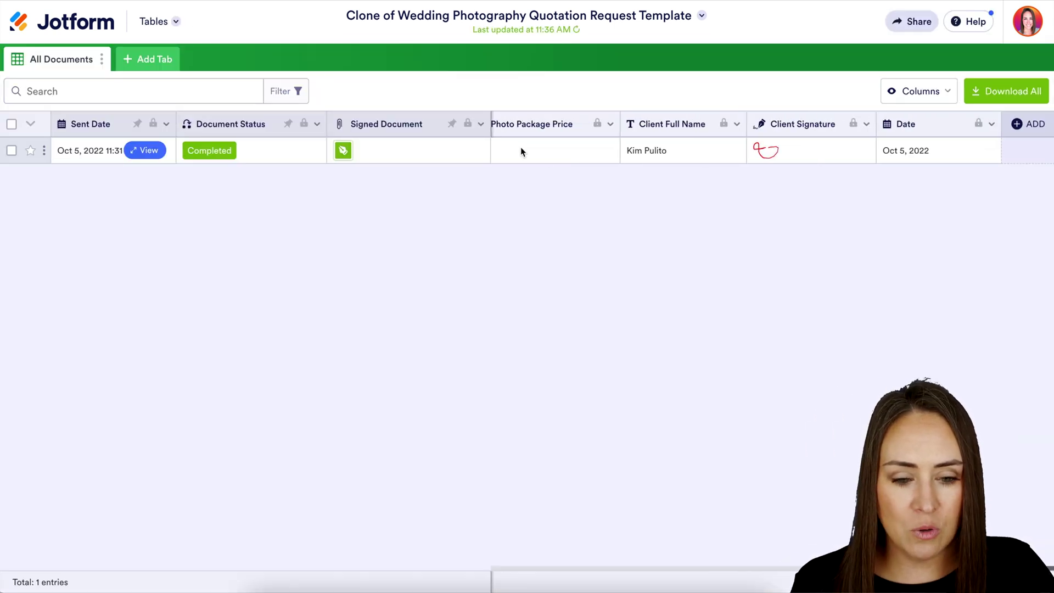
pyautogui.hscroll(-15, 520, 146)
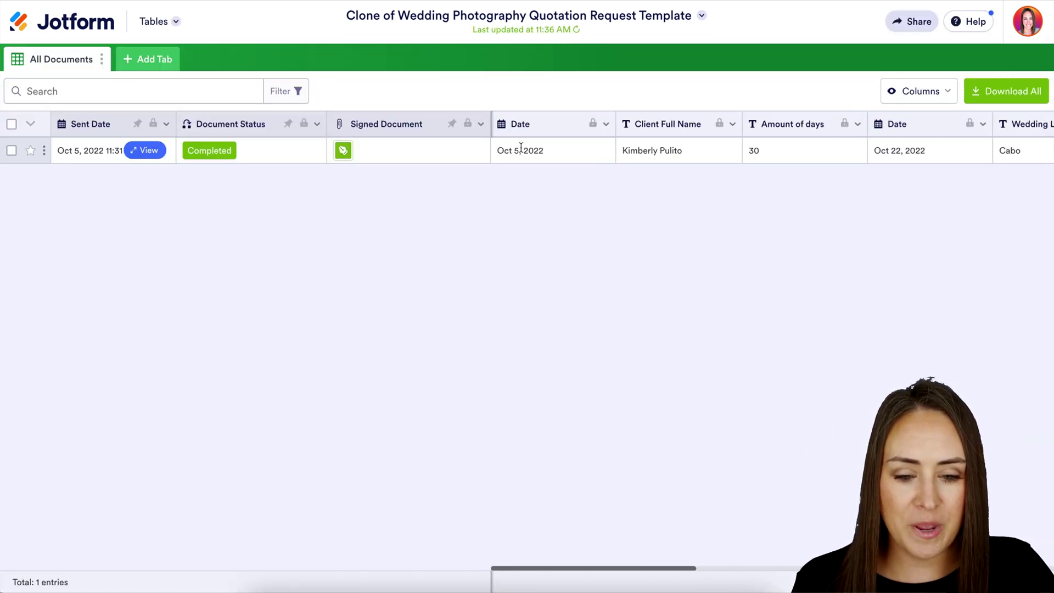